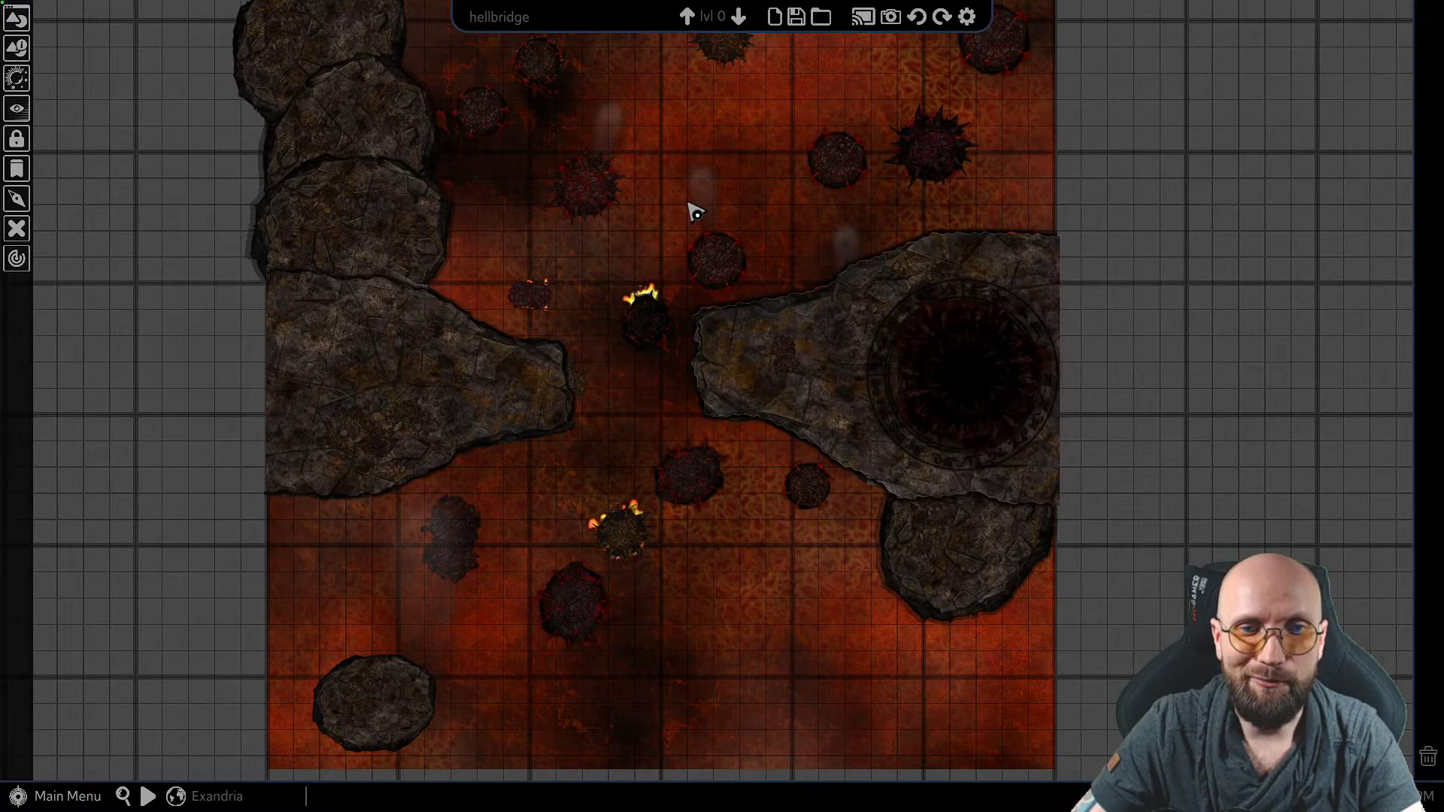
# Examine the hellbridge map's lava field, floating platforms, rock cliffs and portal up close
pyautogui.moveTo(689, 209); pyautogui.dragTo(707, 280, button='middle')
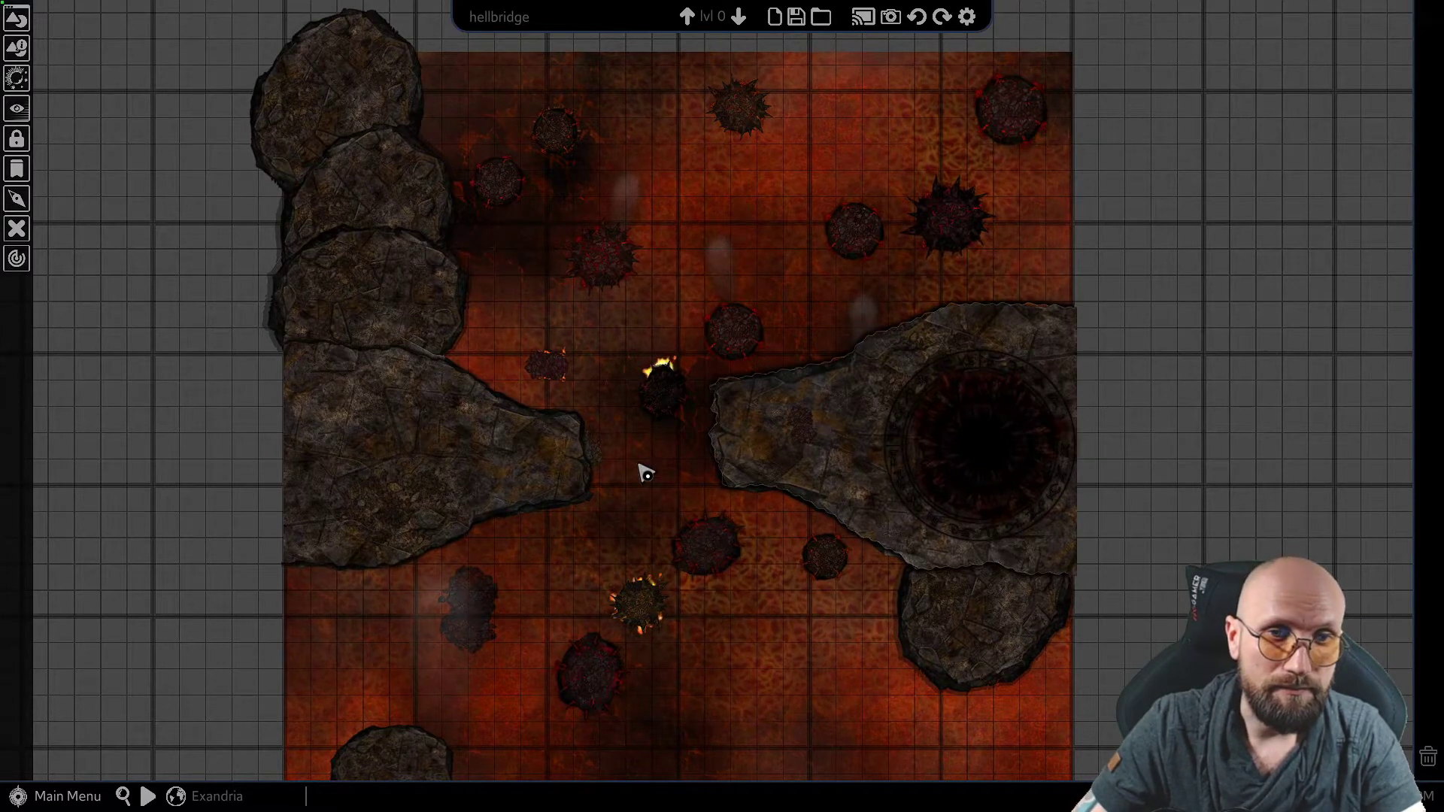
pyautogui.scroll(2, 645, 472)
pyautogui.scroll(2, 790, 516)
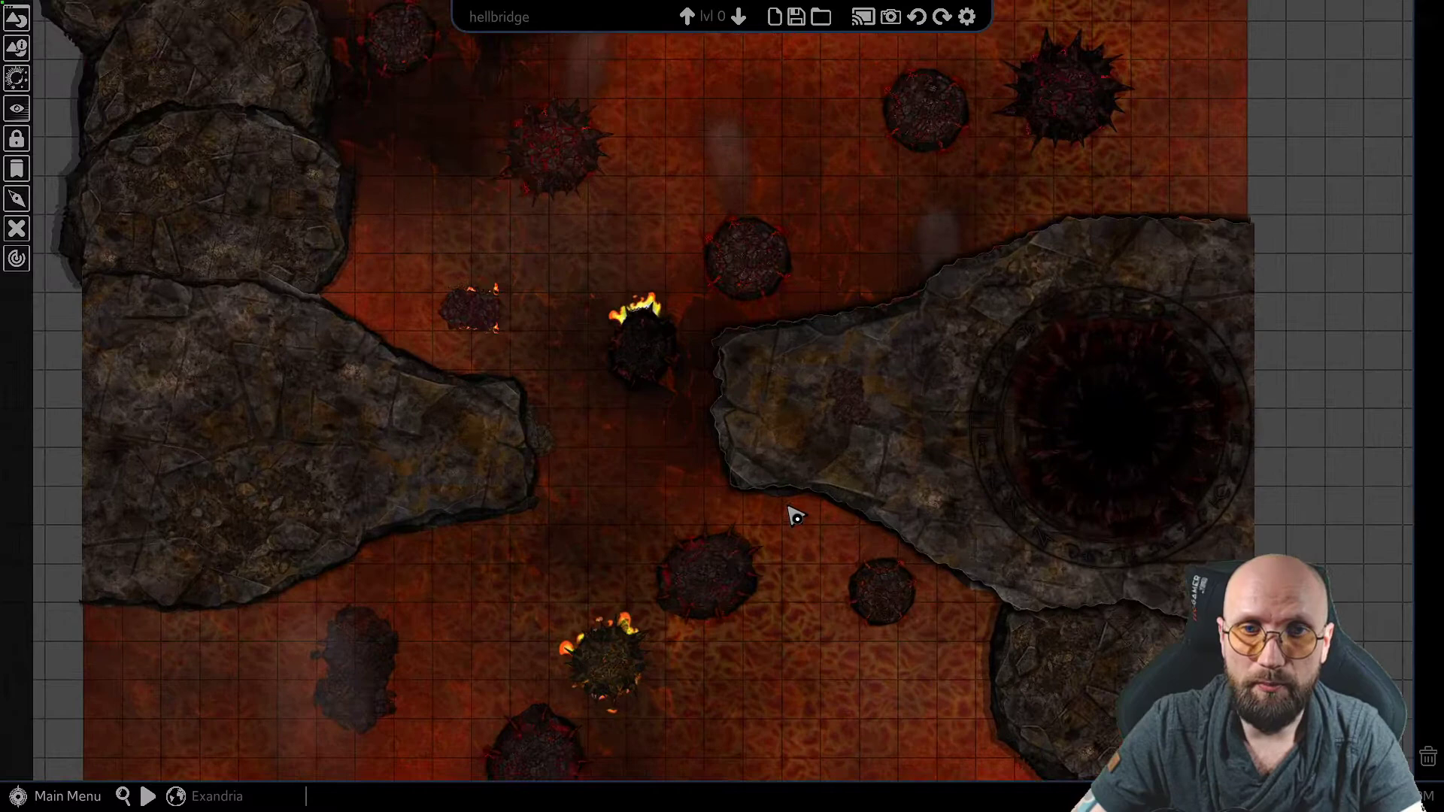
pyautogui.moveTo(589, 585); pyautogui.dragTo(645, 409, button='middle')
pyautogui.moveTo(767, 500); pyautogui.dragTo(747, 371, button='middle')
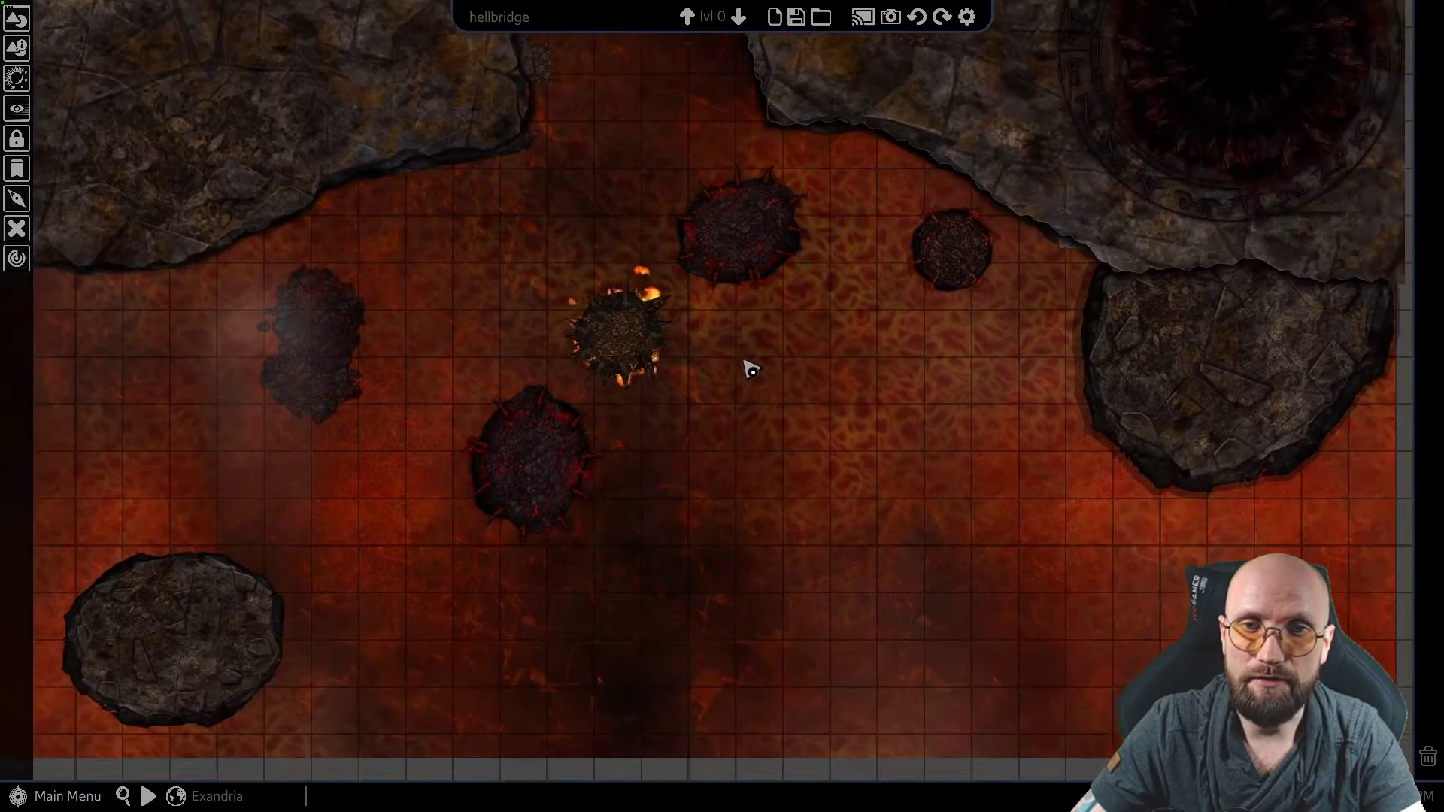
pyautogui.scroll(2, 754, 373)
pyautogui.moveTo(952, 135); pyautogui.dragTo(1008, 508, button='middle')
pyautogui.moveTo(1016, 94); pyautogui.dragTo(1025, 301, button='middle')
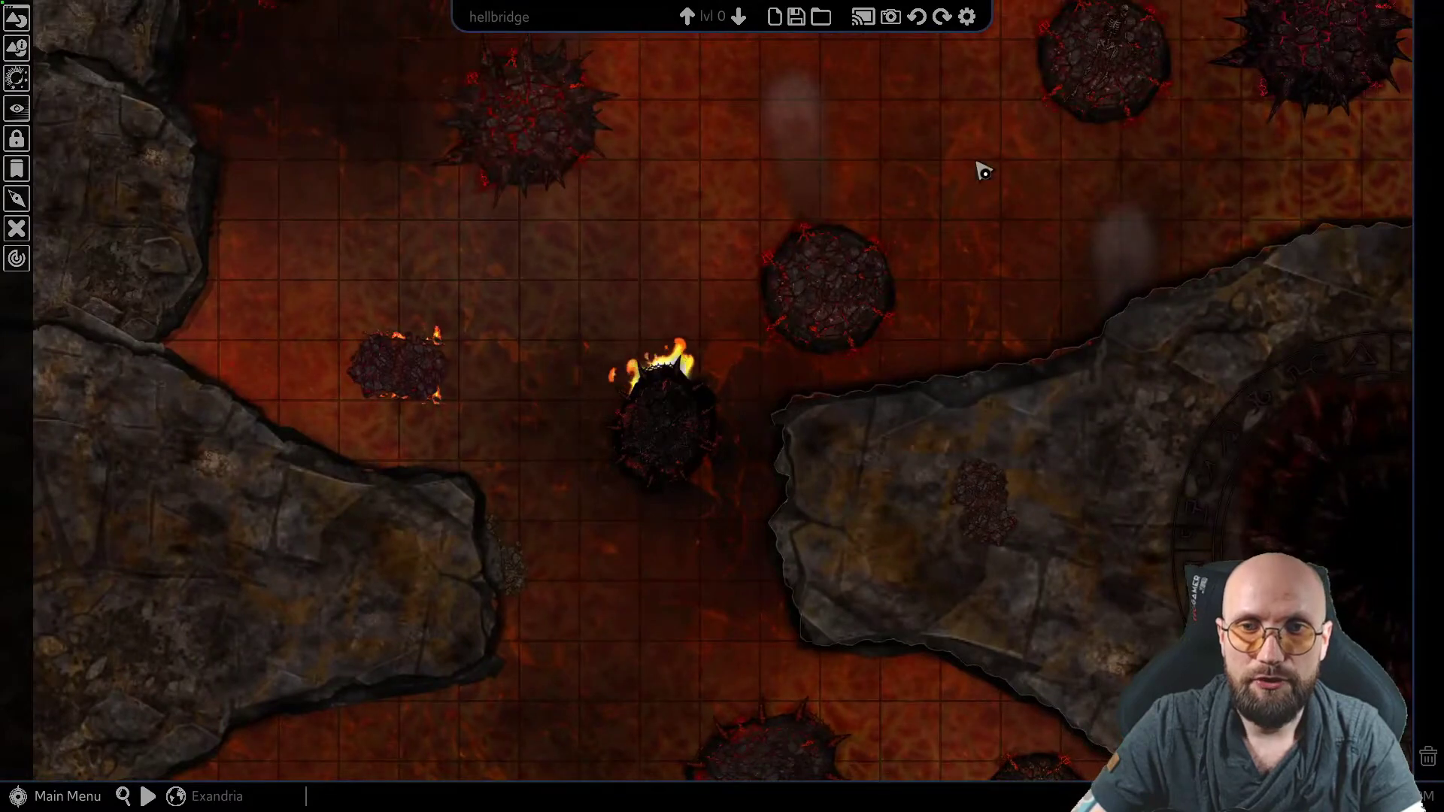
pyautogui.moveTo(977, 168); pyautogui.dragTo(933, 538, button='middle')
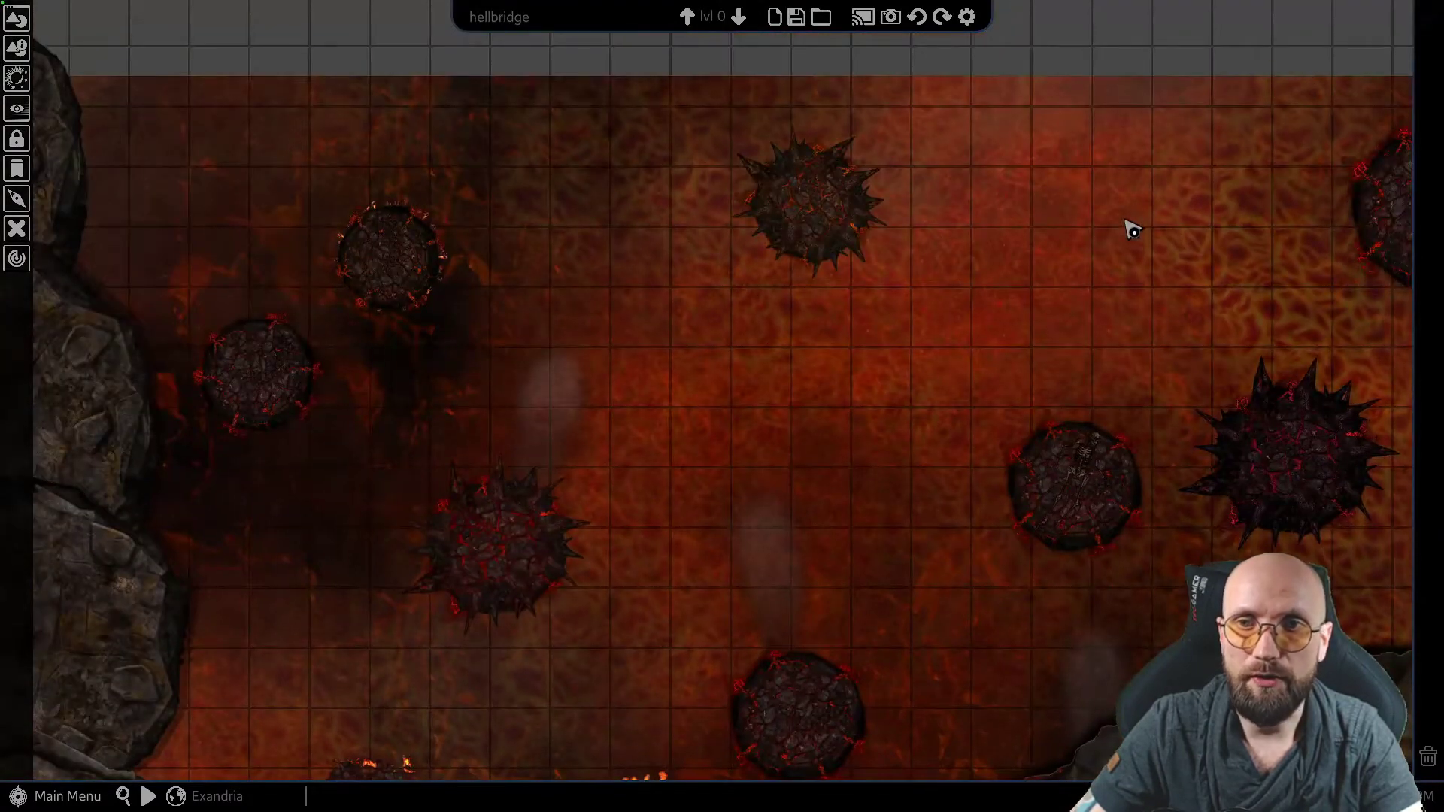
pyautogui.moveTo(1079, 260); pyautogui.dragTo(805, 168, button='middle')
pyautogui.moveTo(561, 272); pyautogui.dragTo(897, 103, button='middle')
pyautogui.moveTo(626, 409); pyautogui.dragTo(639, 72, button='middle')
pyautogui.moveTo(676, 601); pyautogui.dragTo(751, 245, button='middle')
pyautogui.moveTo(428, 519); pyautogui.dragTo(659, 289, button='middle')
pyautogui.moveTo(842, 40); pyautogui.dragTo(724, 315, button='middle')
pyautogui.moveTo(856, 166); pyautogui.dragTo(817, 270, button='middle')
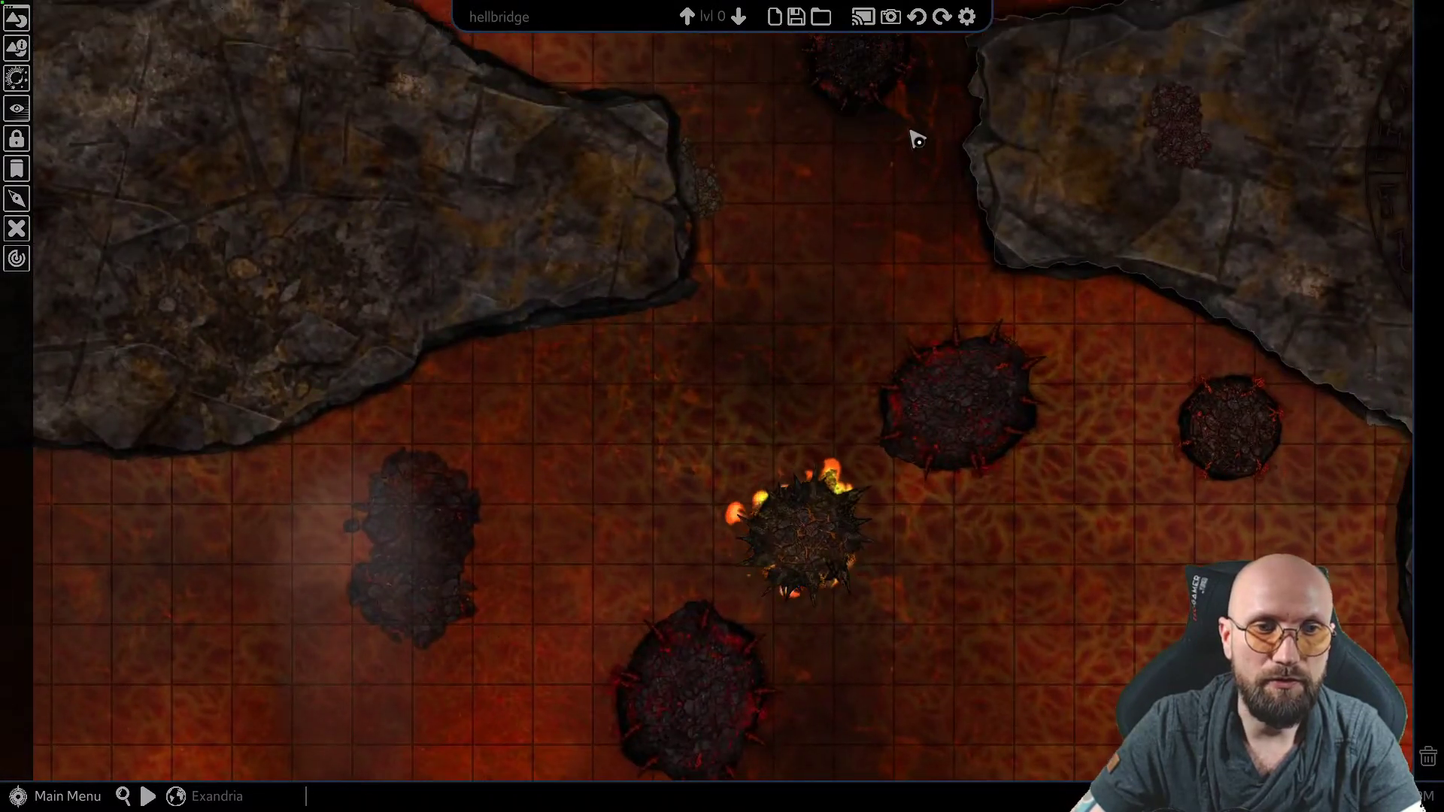
pyautogui.moveTo(927, 126); pyautogui.dragTo(995, 180, button='middle')
pyautogui.moveTo(587, 610); pyautogui.dragTo(541, 486, button='middle')
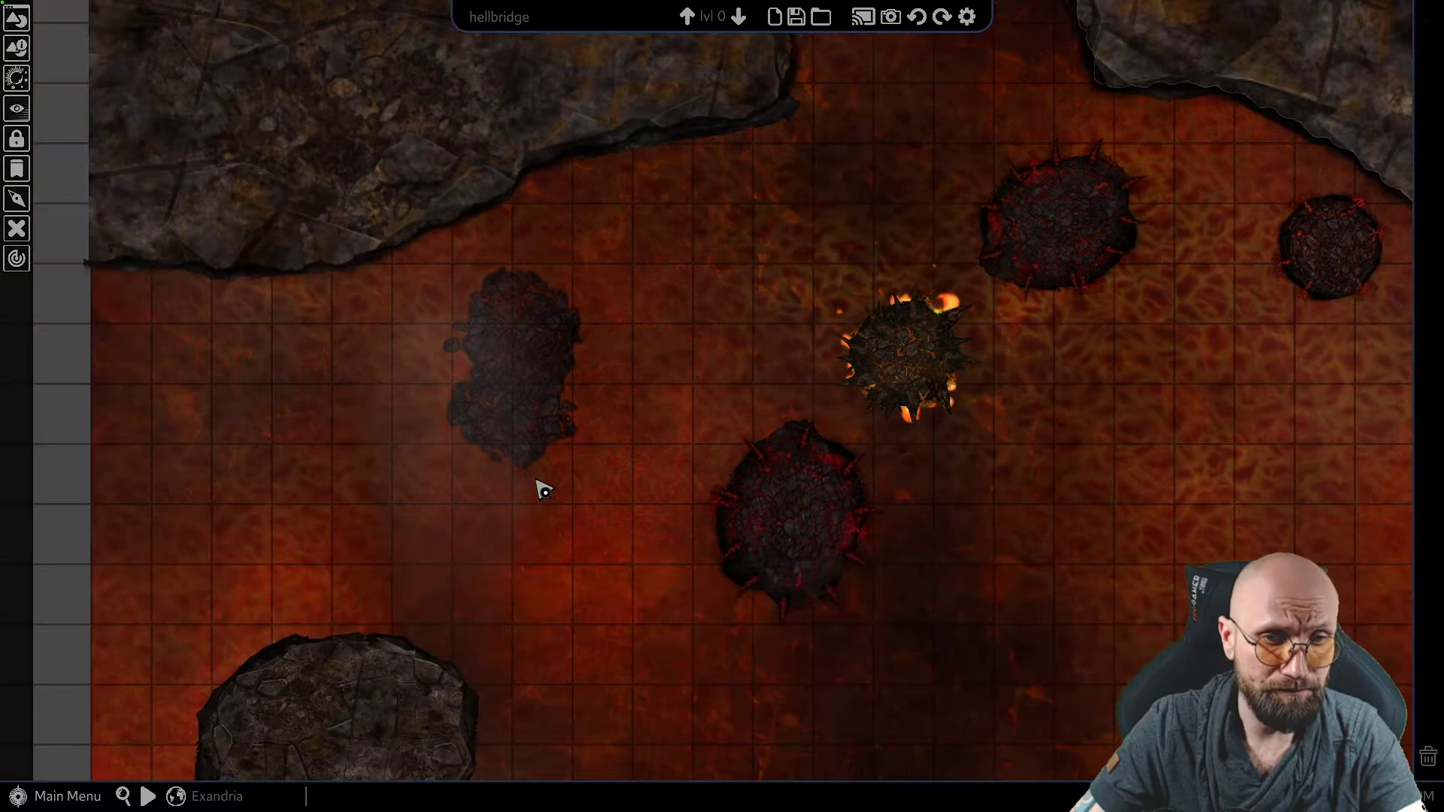
pyautogui.moveTo(947, 207); pyautogui.dragTo(787, 450, button='middle')
pyautogui.moveTo(940, 66); pyautogui.dragTo(851, 332, button='middle')
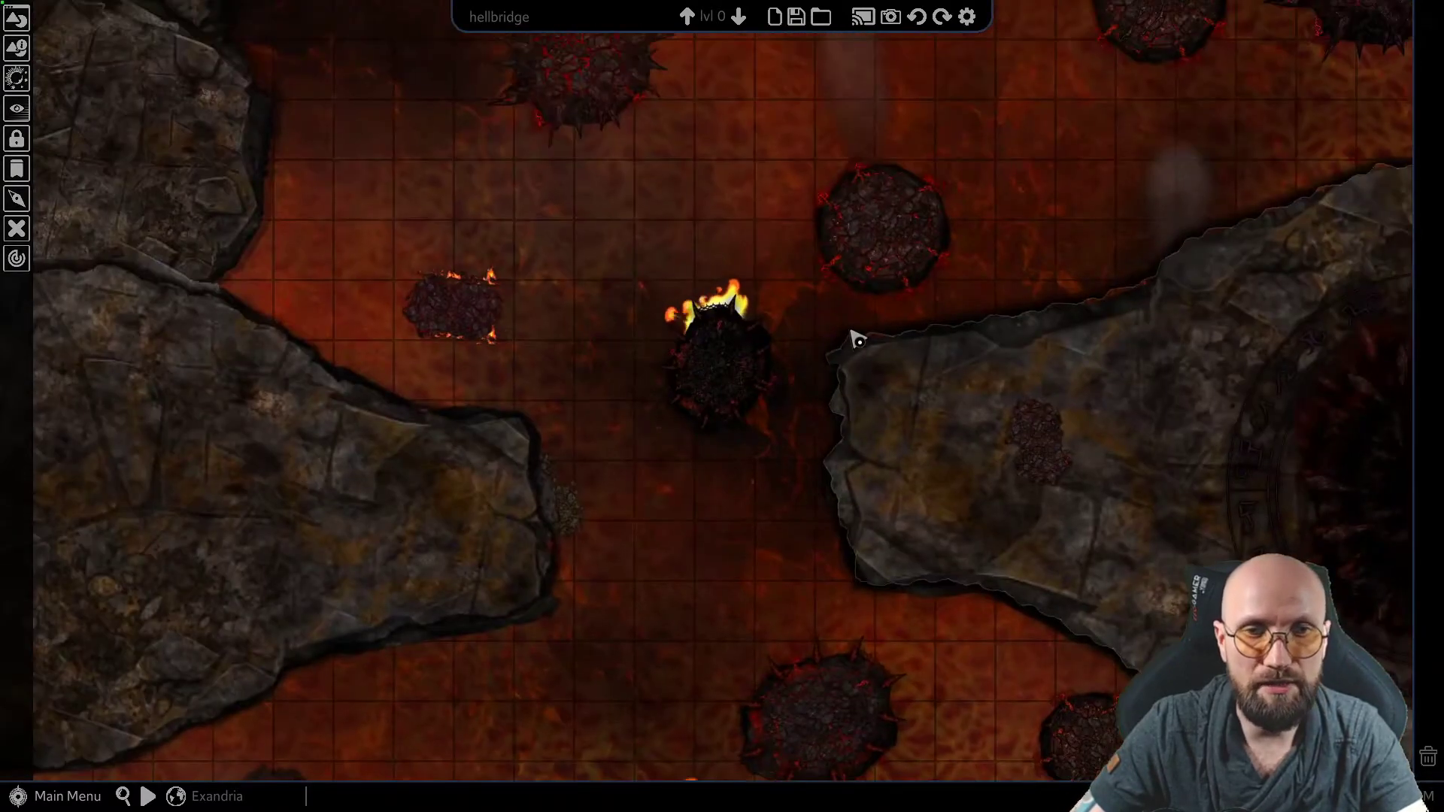
pyautogui.scroll(-2, 851, 332)
pyautogui.scroll(-5, 857, 338)
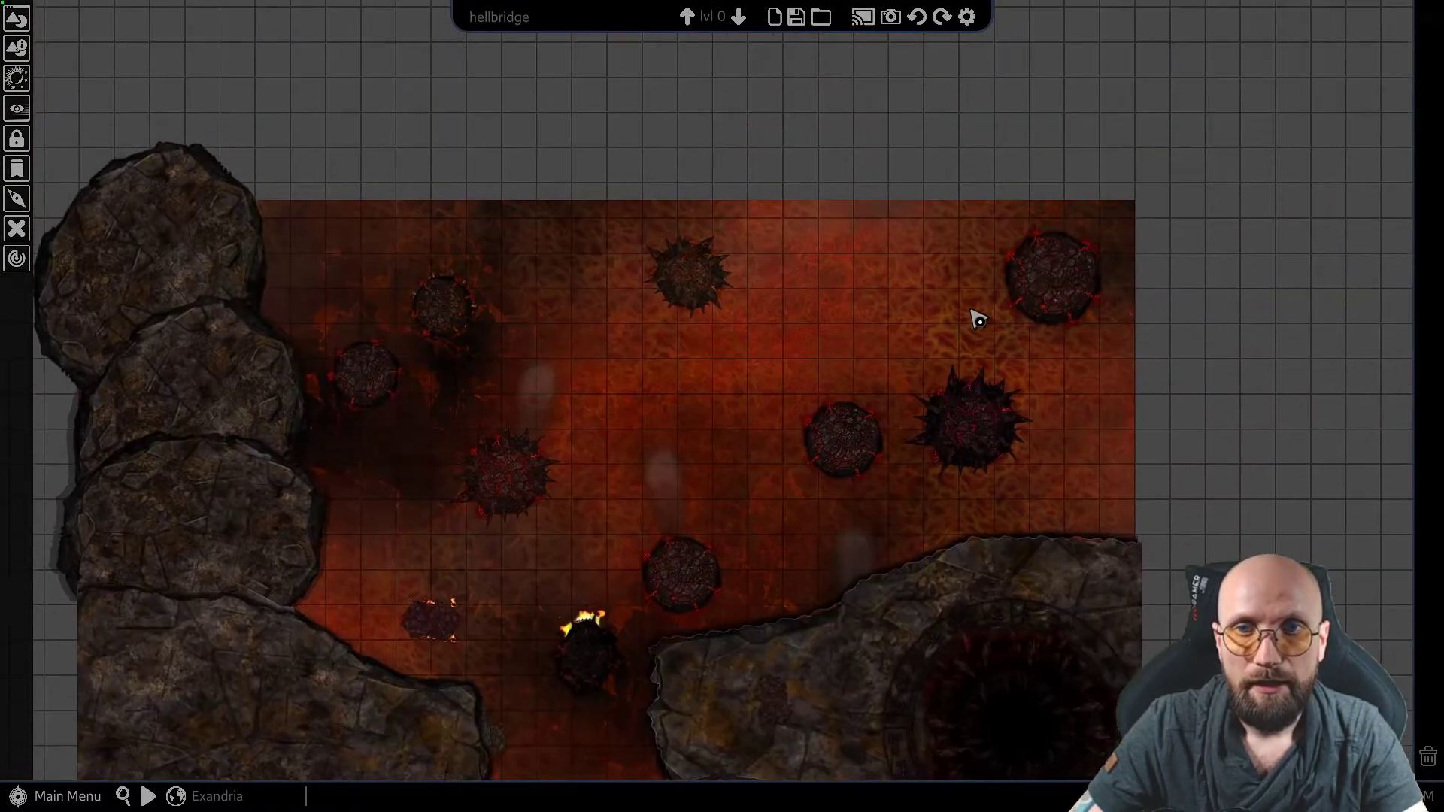
pyautogui.moveTo(707, 416); pyautogui.dragTo(747, 342, button='middle')
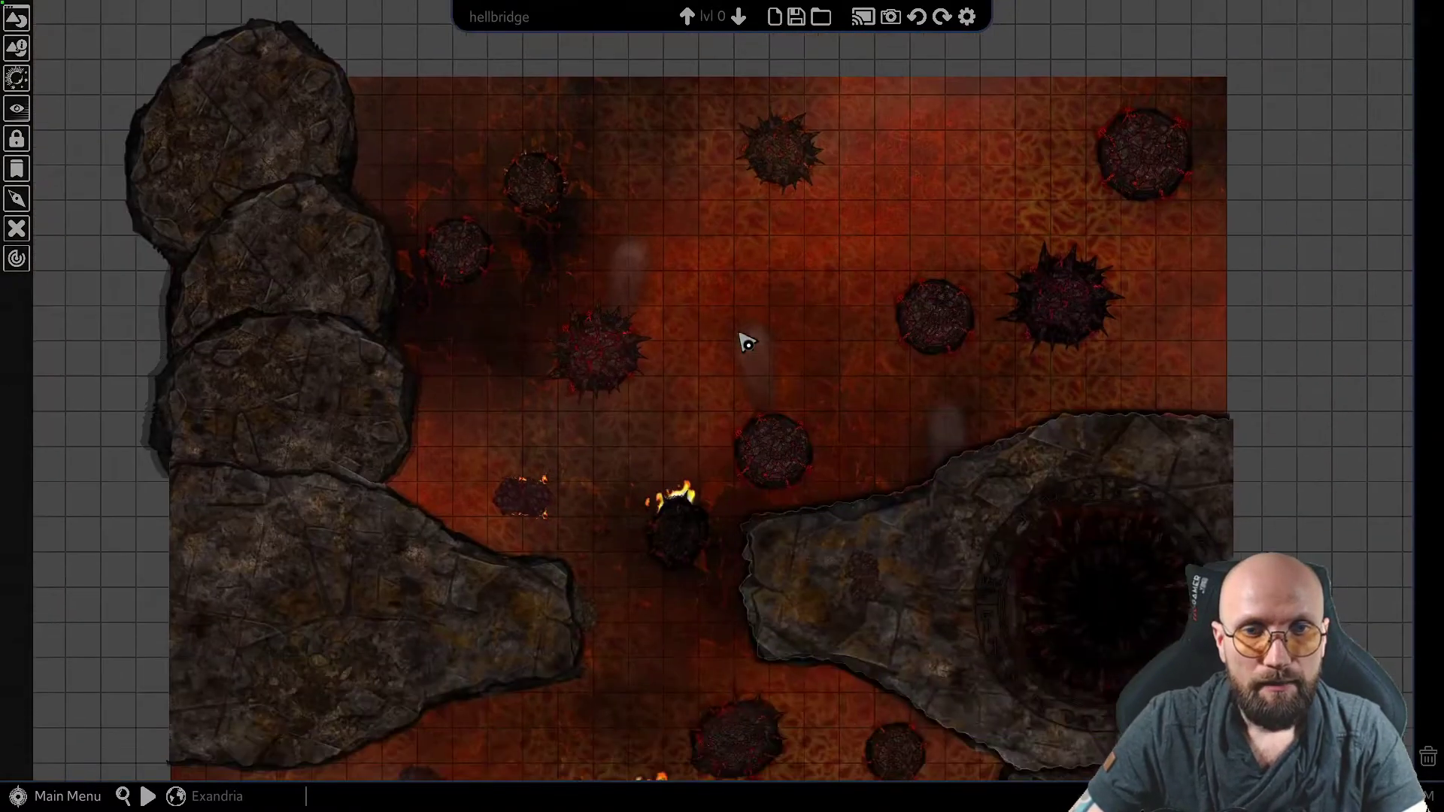
# Check the asset name and pack of the central smoke plume on the lava, then deselect it
pyautogui.click(760, 380)
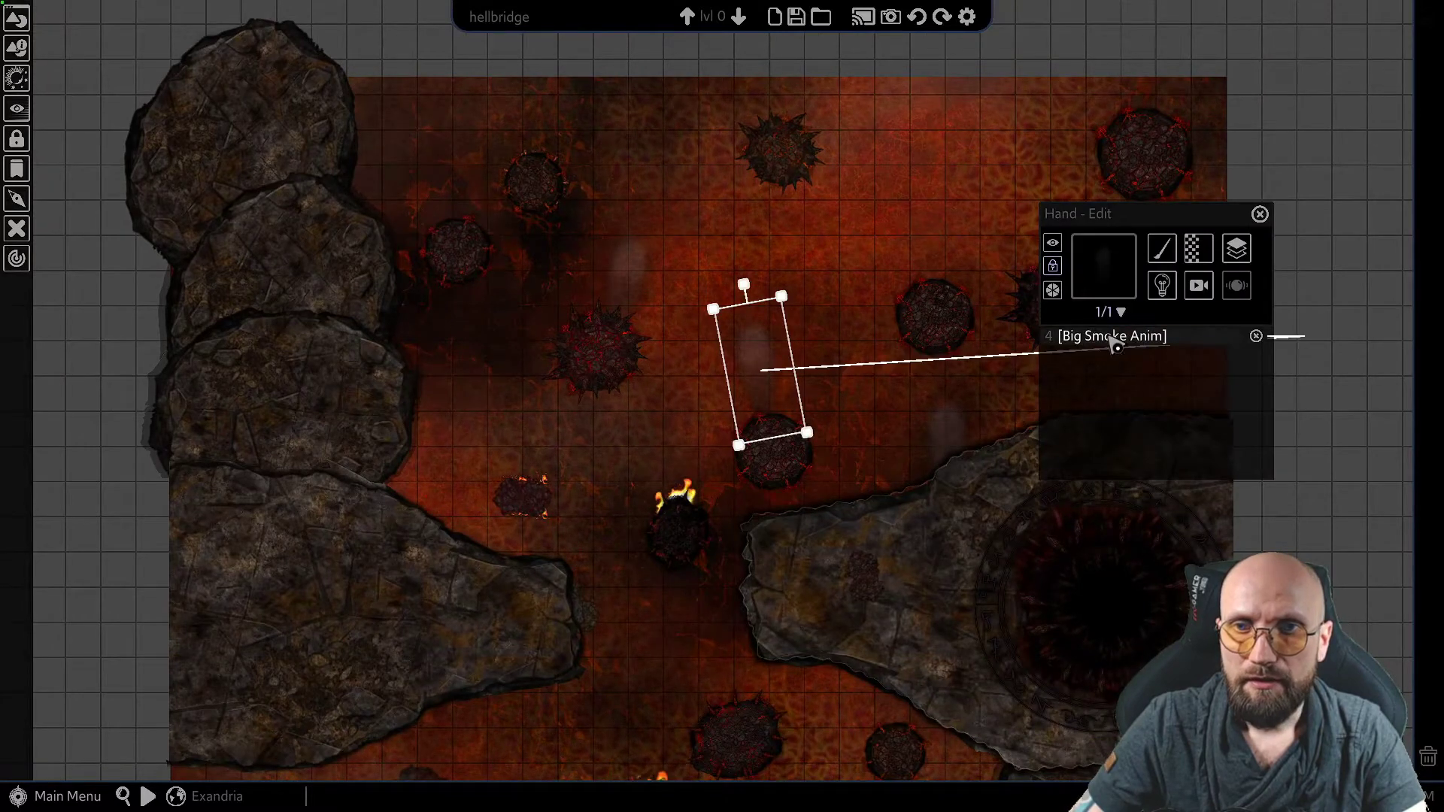
pyautogui.press('alt')
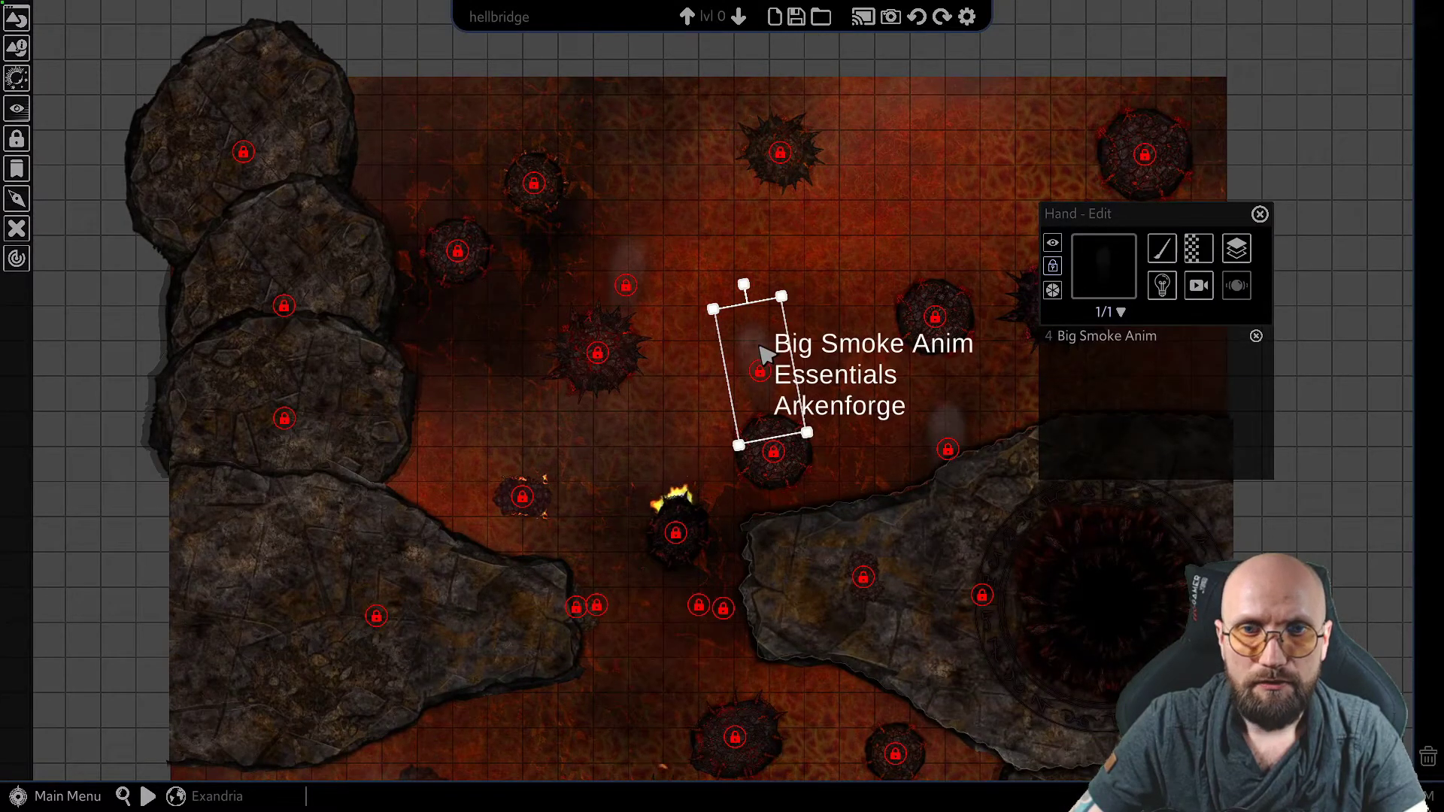
pyautogui.click(644, 251)
# Move the Big Fire Anim off the dark platform between the two cliffs and reposition it at the platform's upper-left edge
pyautogui.scroll(3, 644, 249)
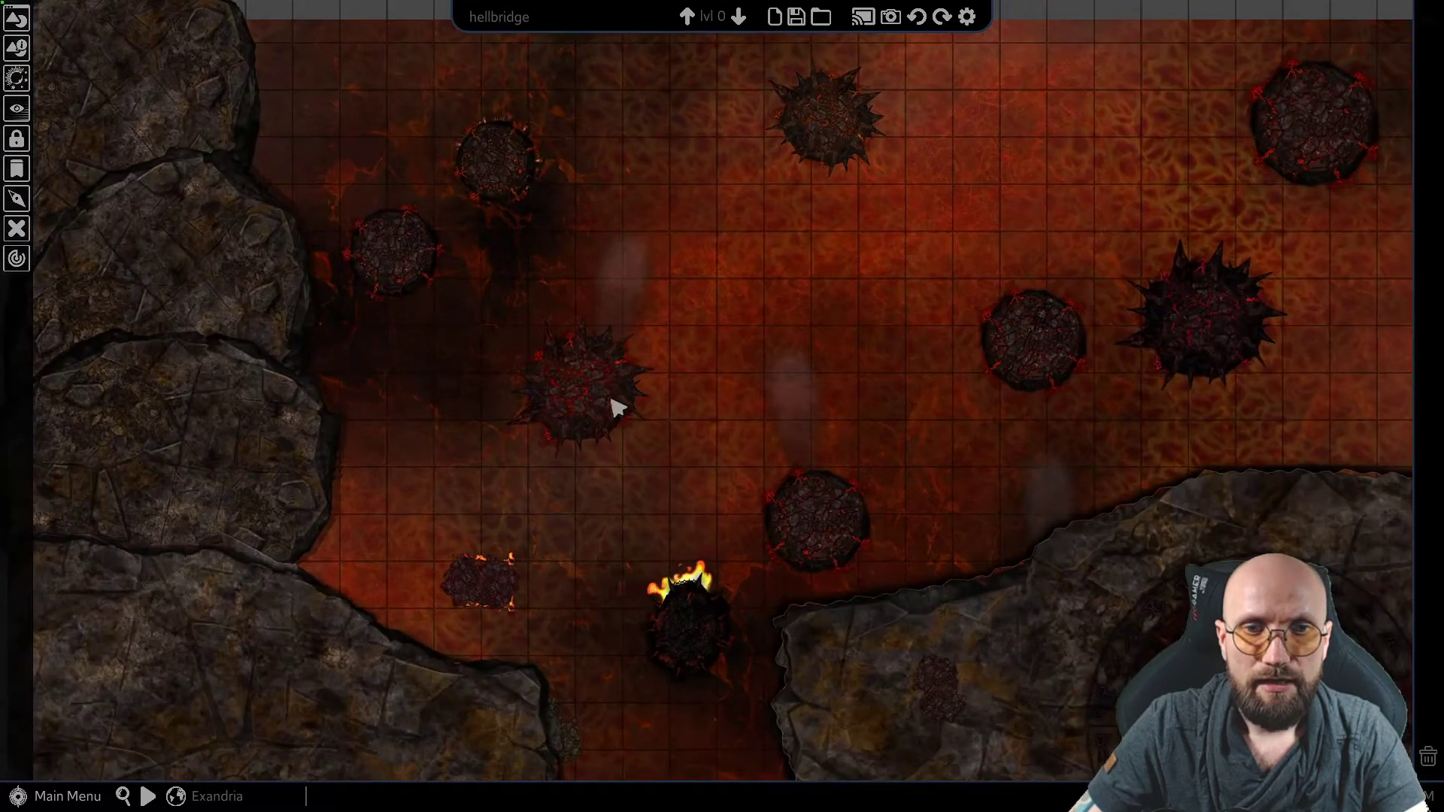
pyautogui.moveTo(585, 577); pyautogui.dragTo(617, 466, button='middle')
pyautogui.click(714, 476)
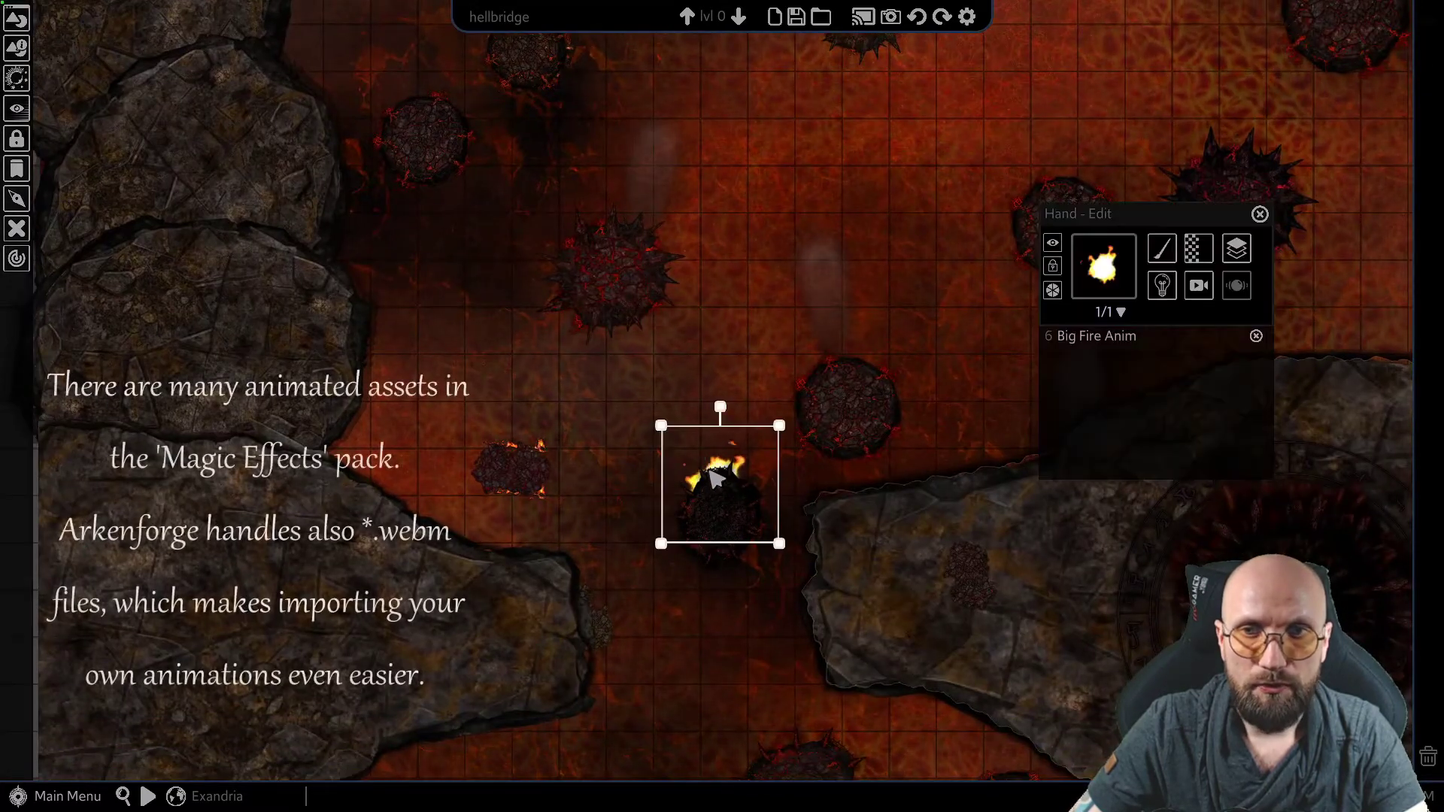
pyautogui.moveTo(714, 475); pyautogui.dragTo(714, 393)
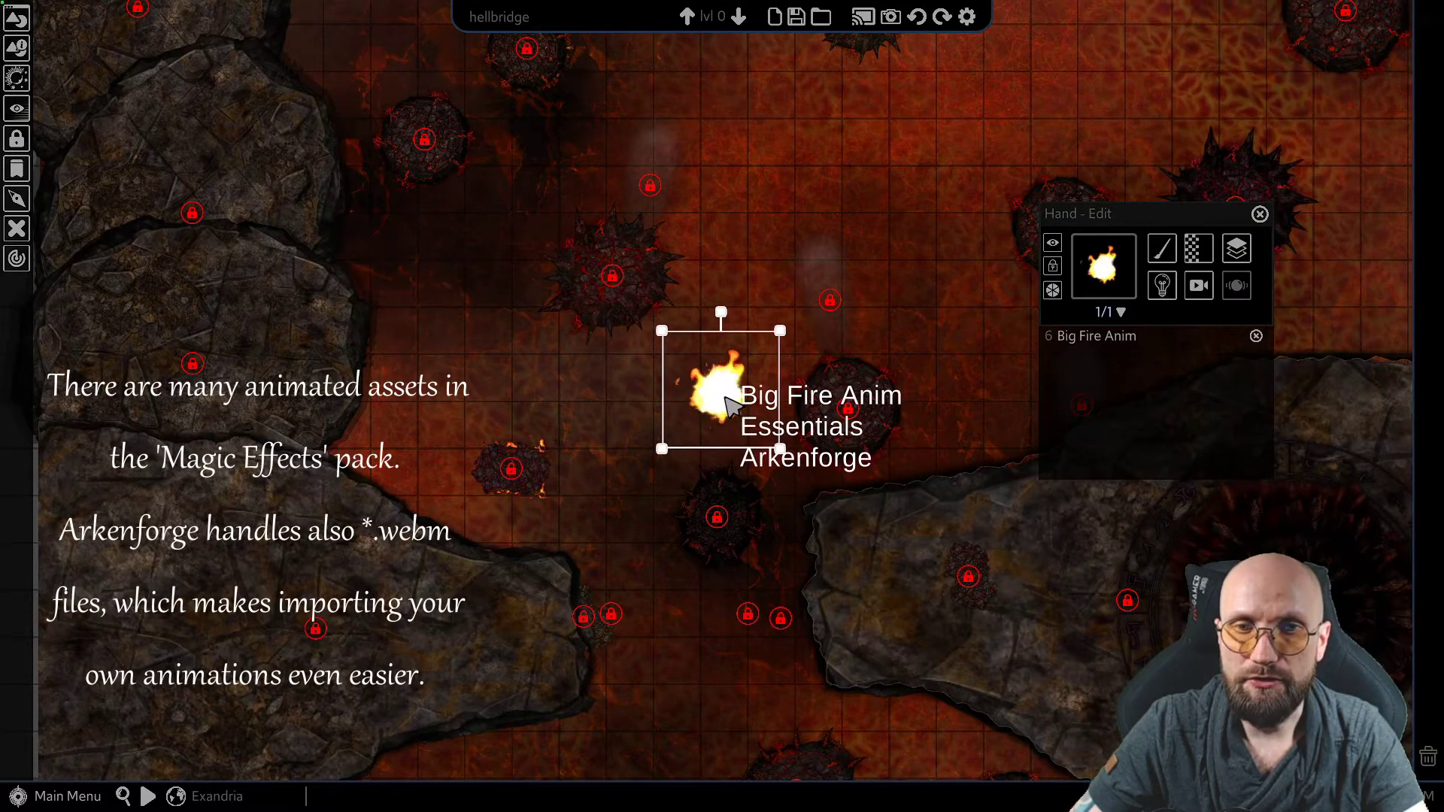
pyautogui.moveTo(727, 399); pyautogui.dragTo(702, 459)
# Nudge the Hell-Platform2 asset beneath the fire slightly up and left, and deselect it
pyautogui.click(734, 515)
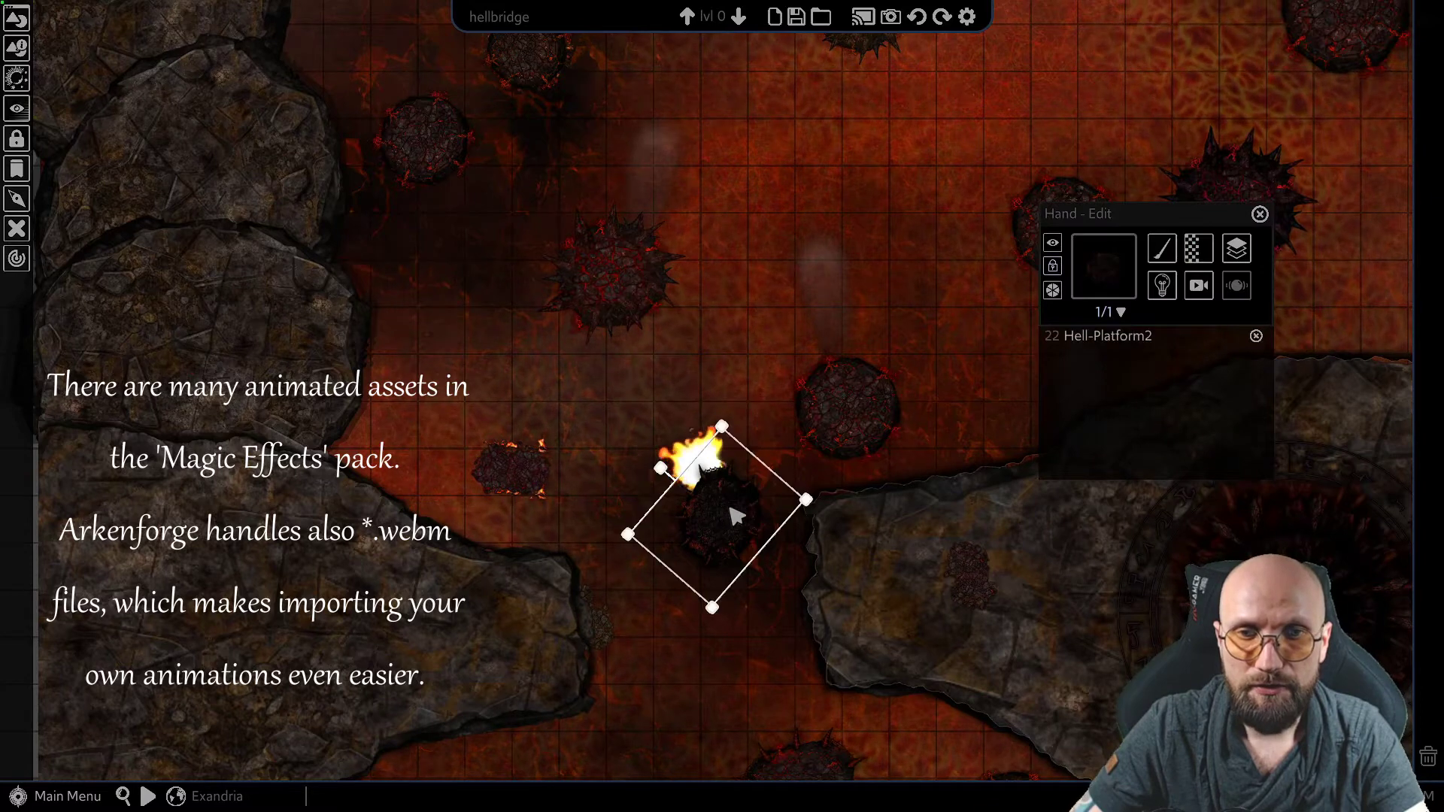
pyautogui.moveTo(734, 516)
pyautogui.mouseDown()
pyautogui.moveTo(887, 429)
pyautogui.moveTo(728, 506)
pyautogui.mouseUp()
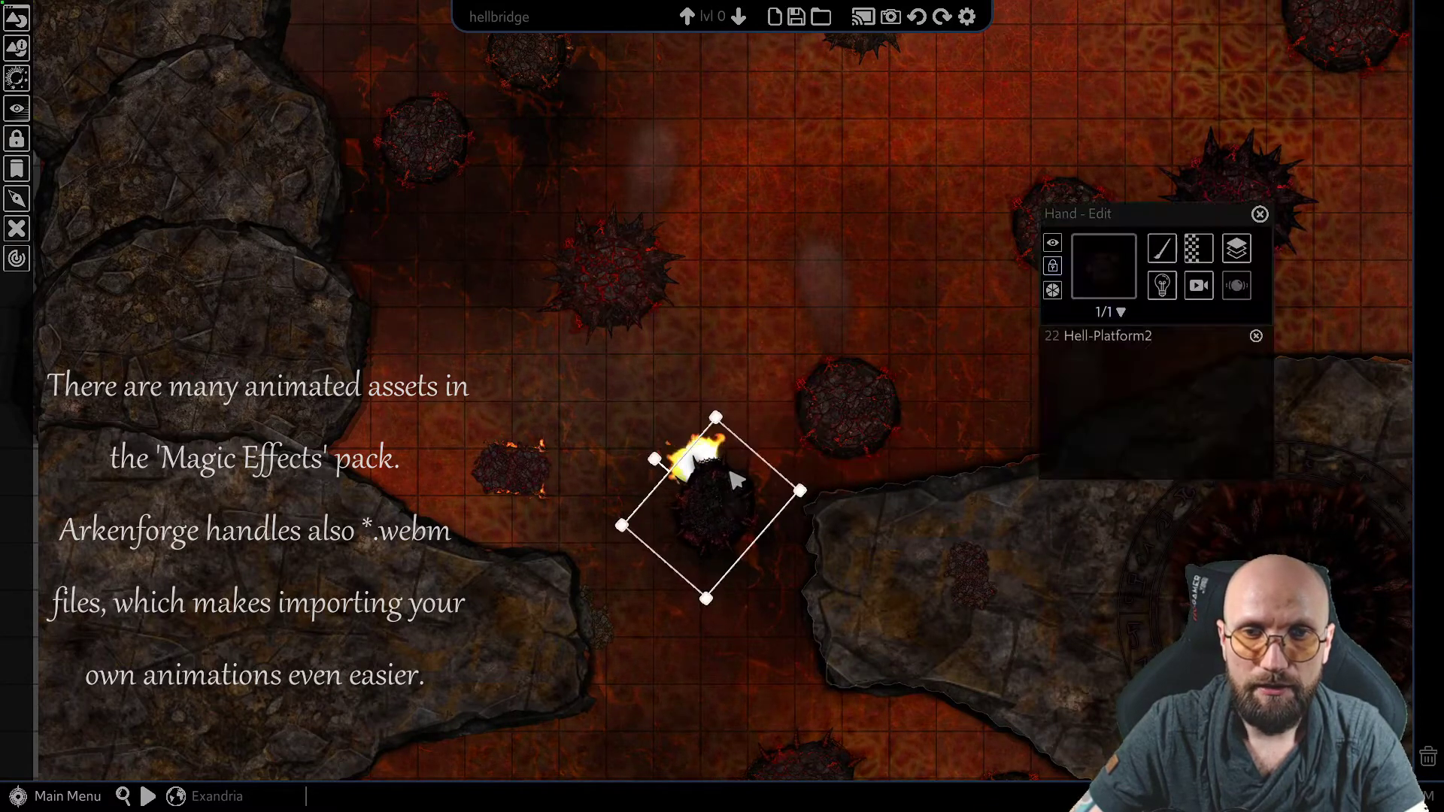
pyautogui.click(753, 364)
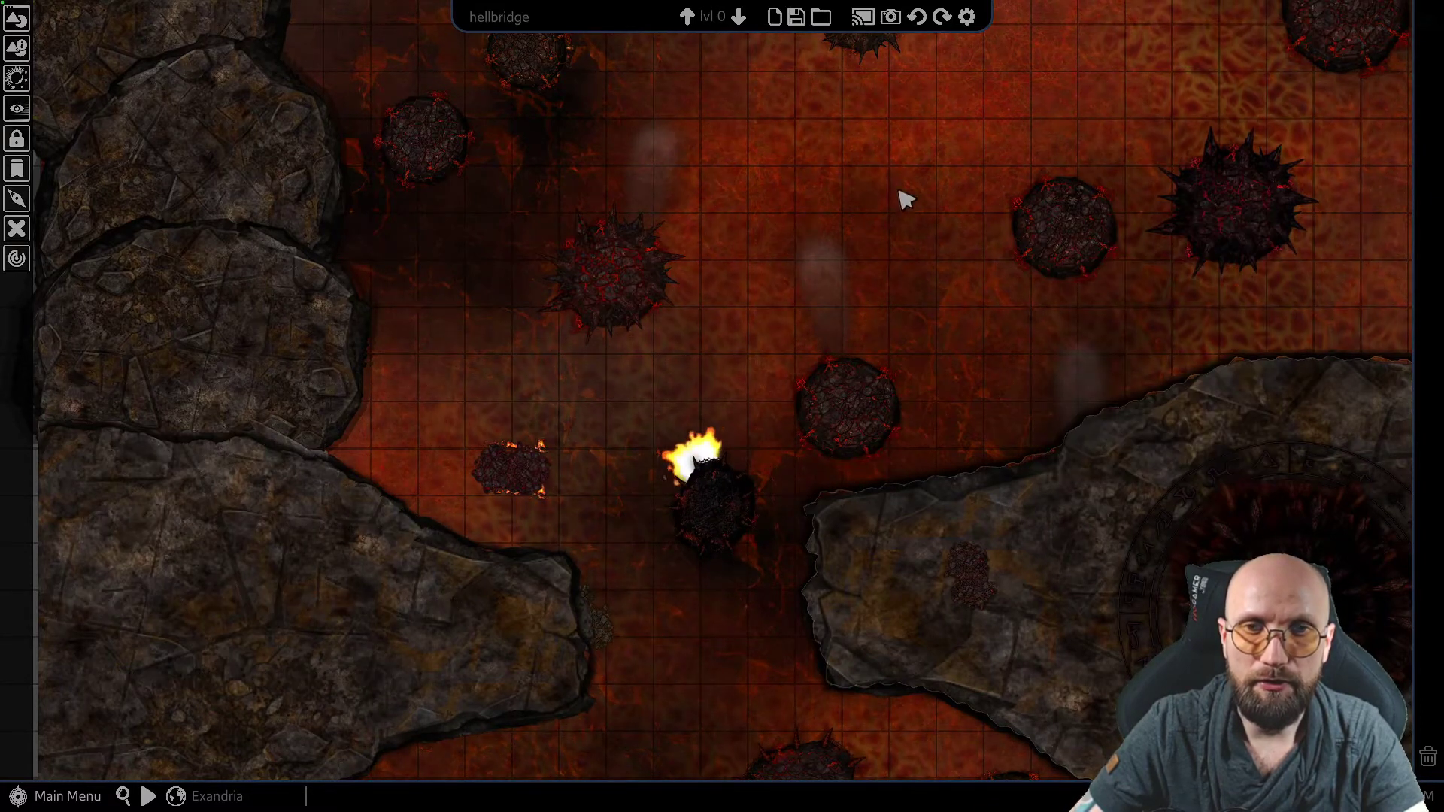
pyautogui.scroll(-5, 907, 199)
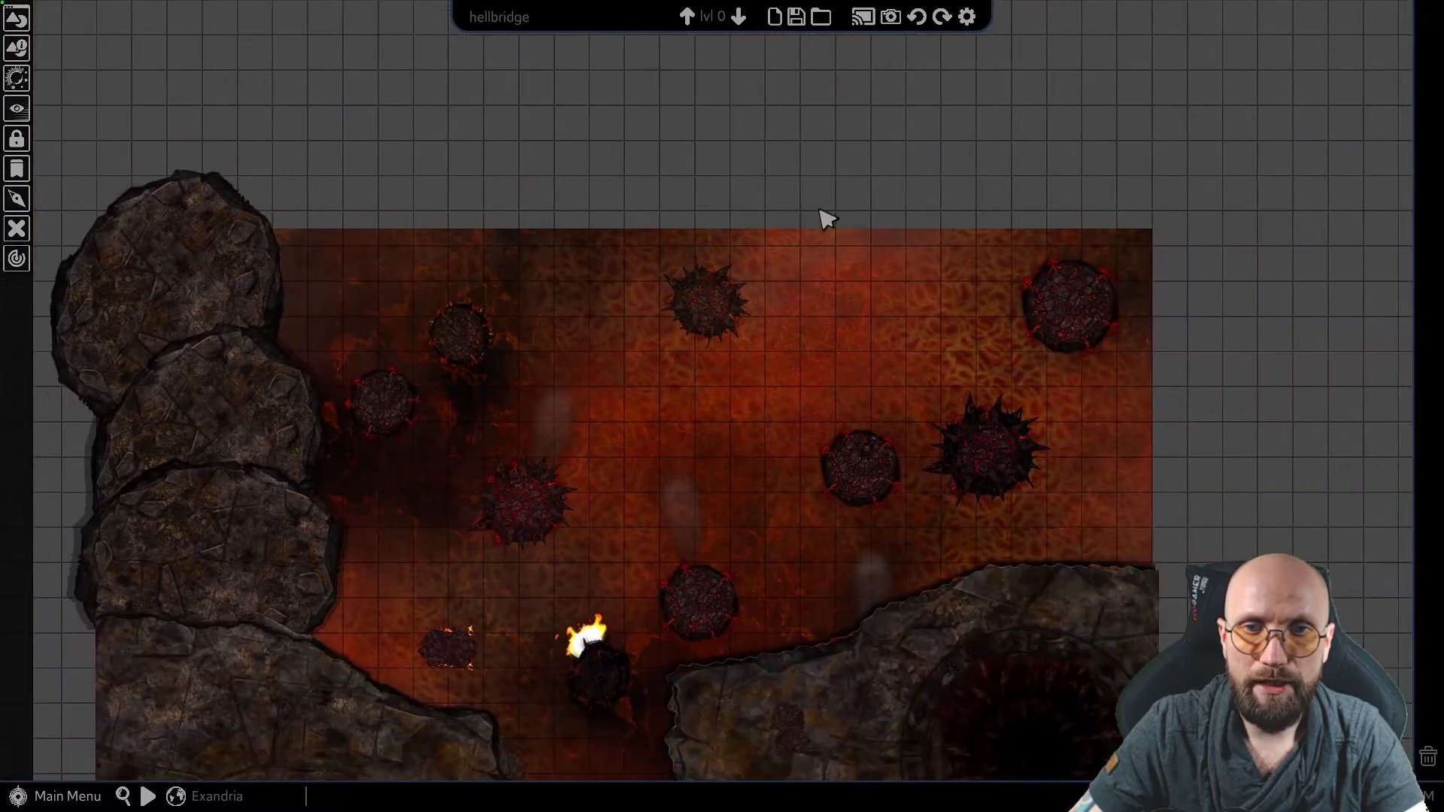
pyautogui.moveTo(752, 560); pyautogui.dragTo(790, 425, button='middle')
pyautogui.moveTo(832, 187); pyautogui.dragTo(822, 305, button='middle')
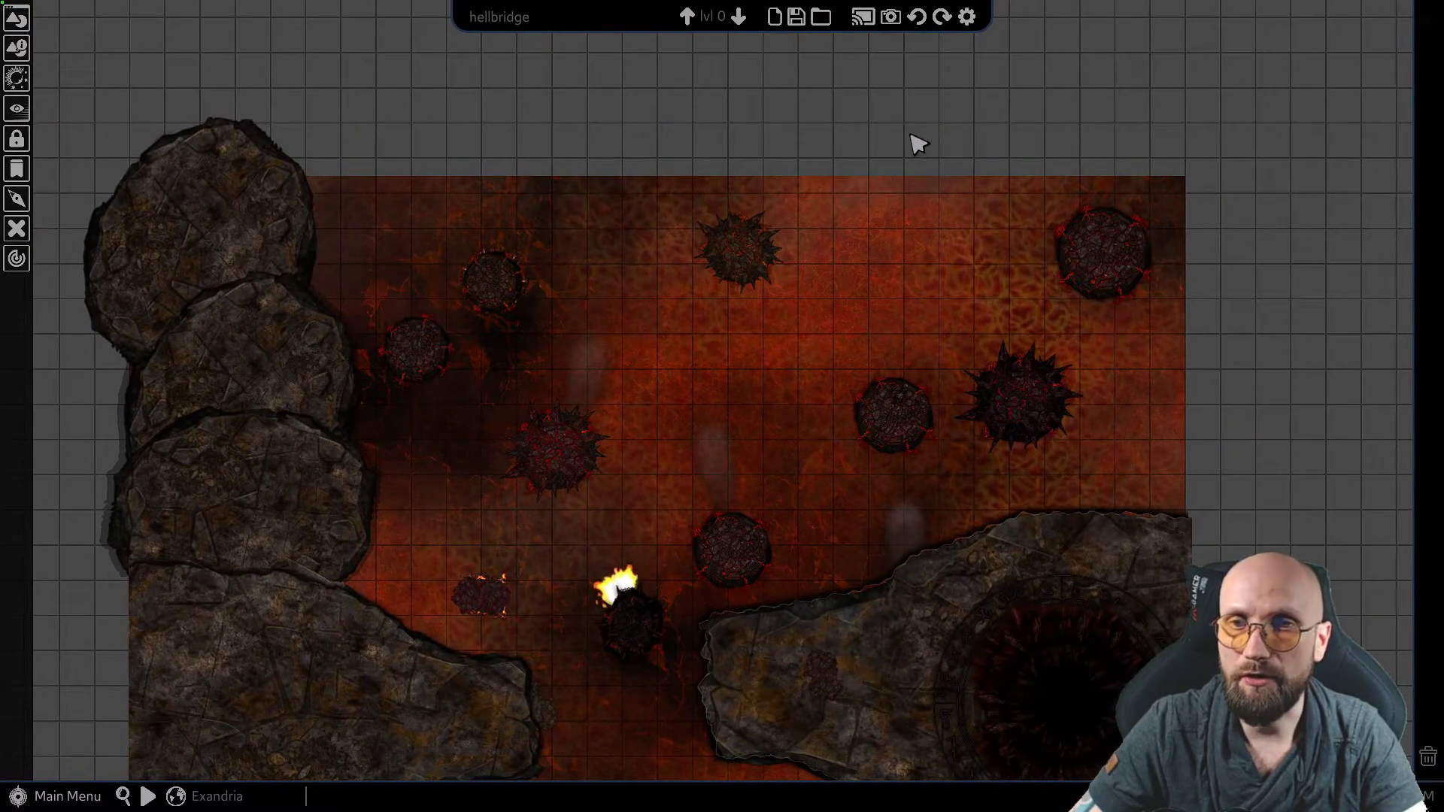
pyautogui.scroll(-2, 920, 143)
pyautogui.scroll(2, 920, 143)
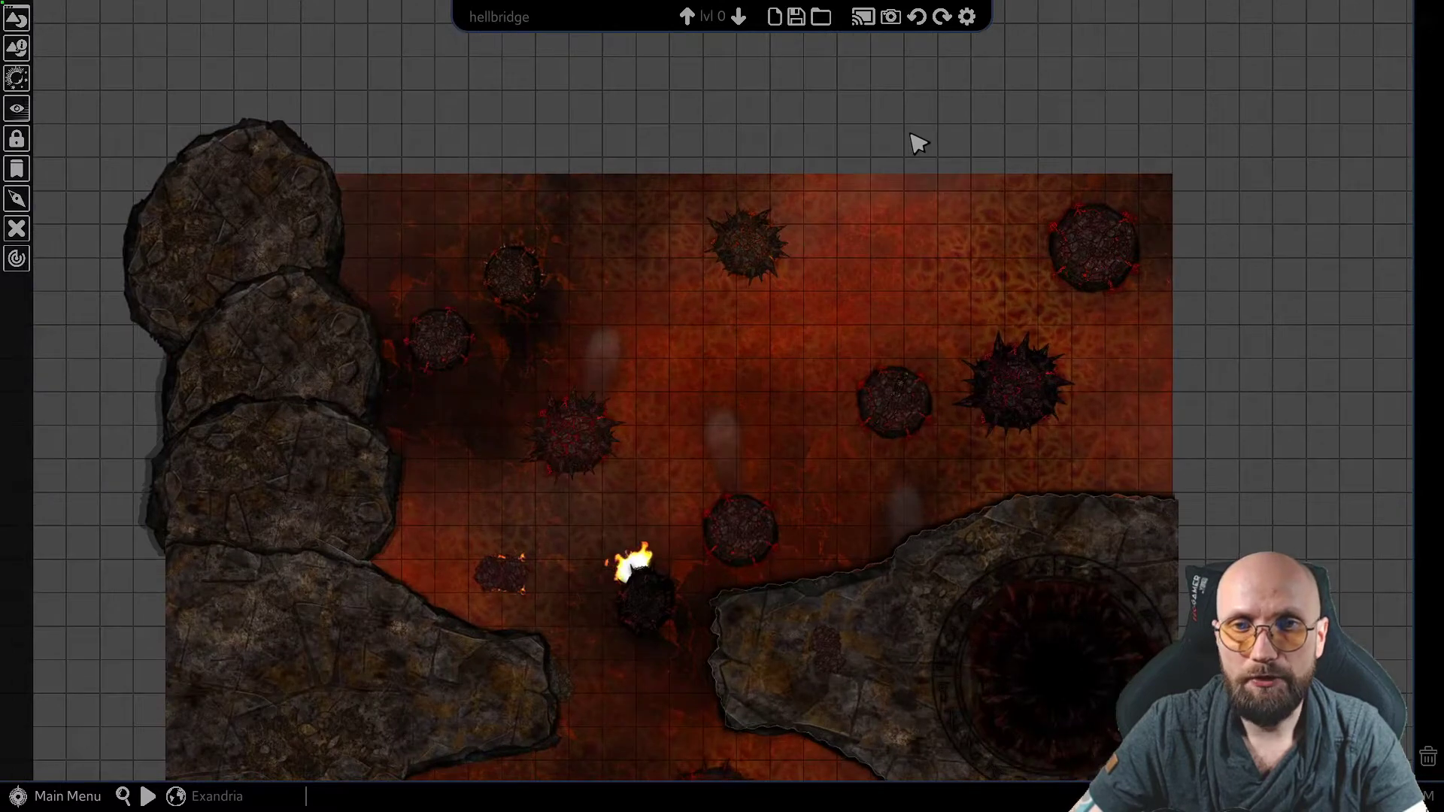
pyautogui.scroll(-1, 894, 141)
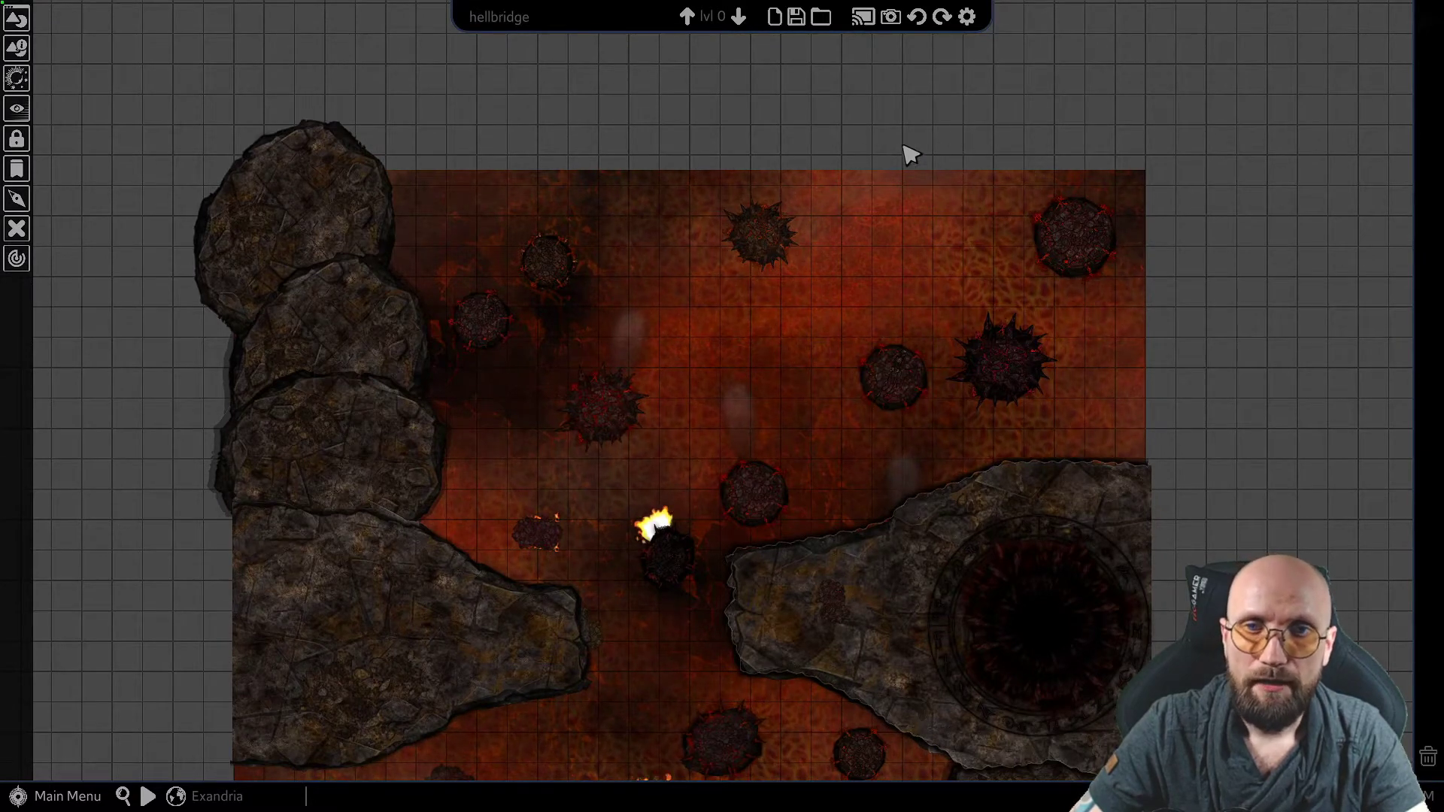
pyautogui.moveTo(398, 118); pyautogui.dragTo(1176, 573)
pyautogui.click(902, 102)
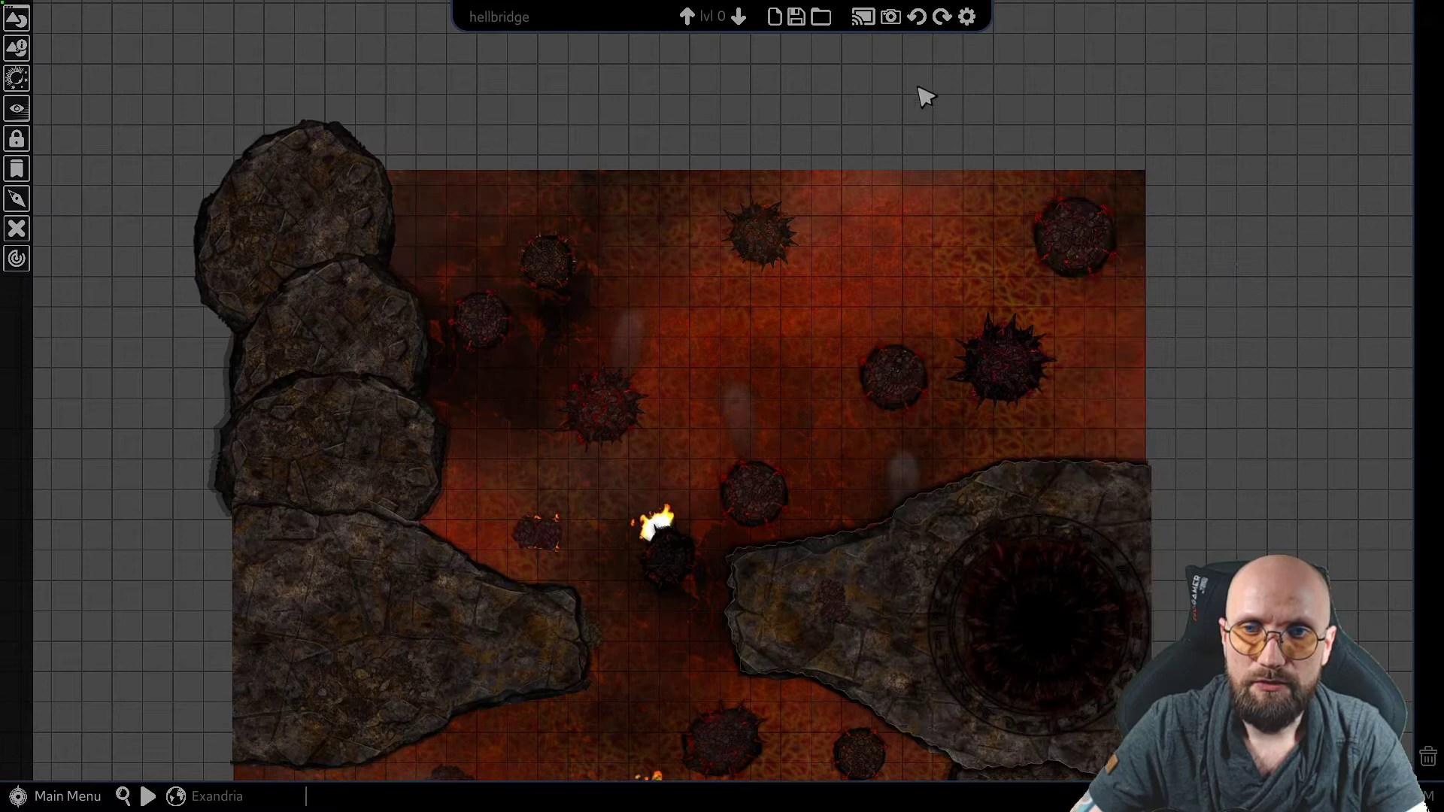
pyautogui.moveTo(940, 119)
pyautogui.mouseDown()
pyautogui.moveTo(946, 233)
pyautogui.moveTo(941, 123)
pyautogui.mouseUp()
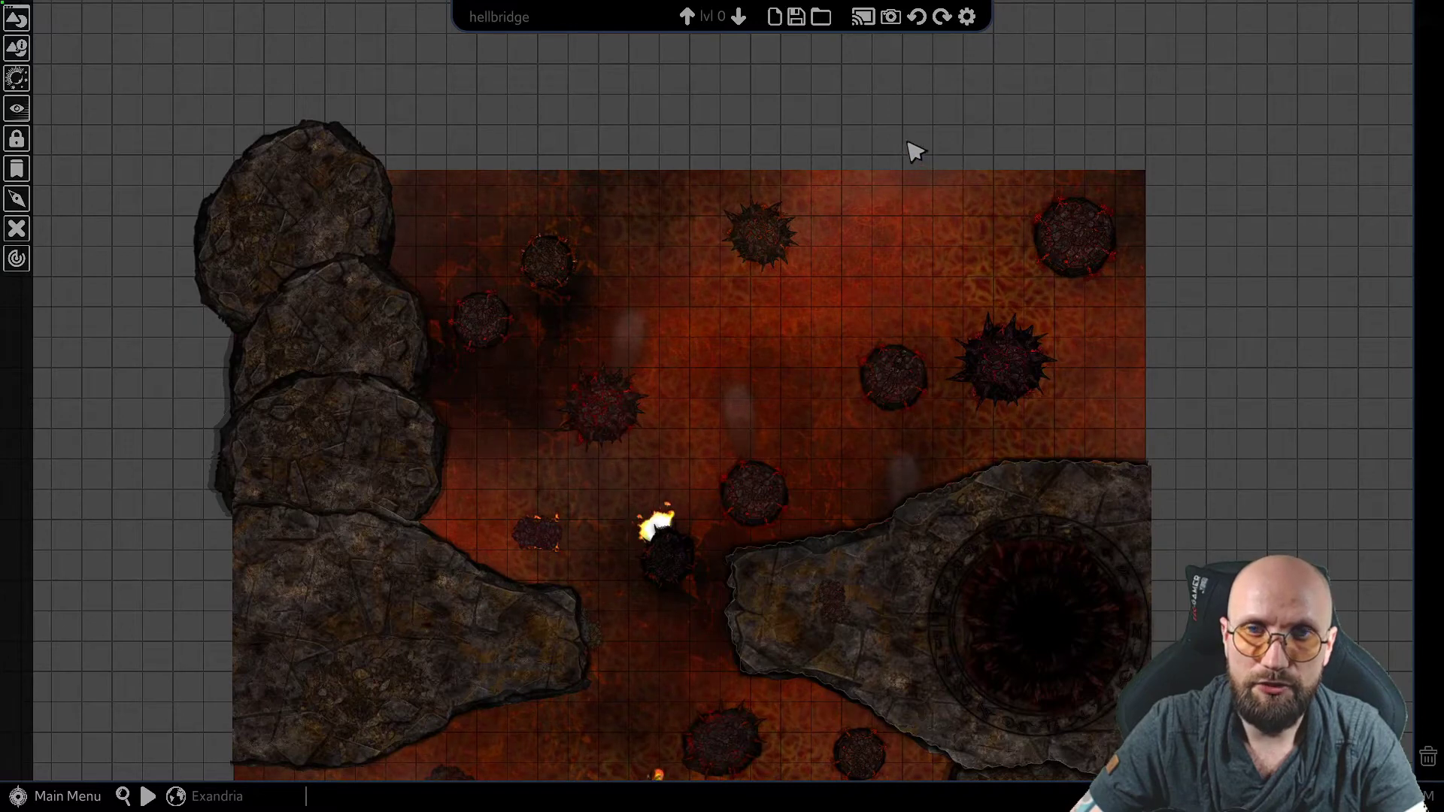
# Select the stacked lava background textures and move Lava stones 1 out to the right of the map
pyautogui.moveTo(872, 149); pyautogui.dragTo(965, 283)
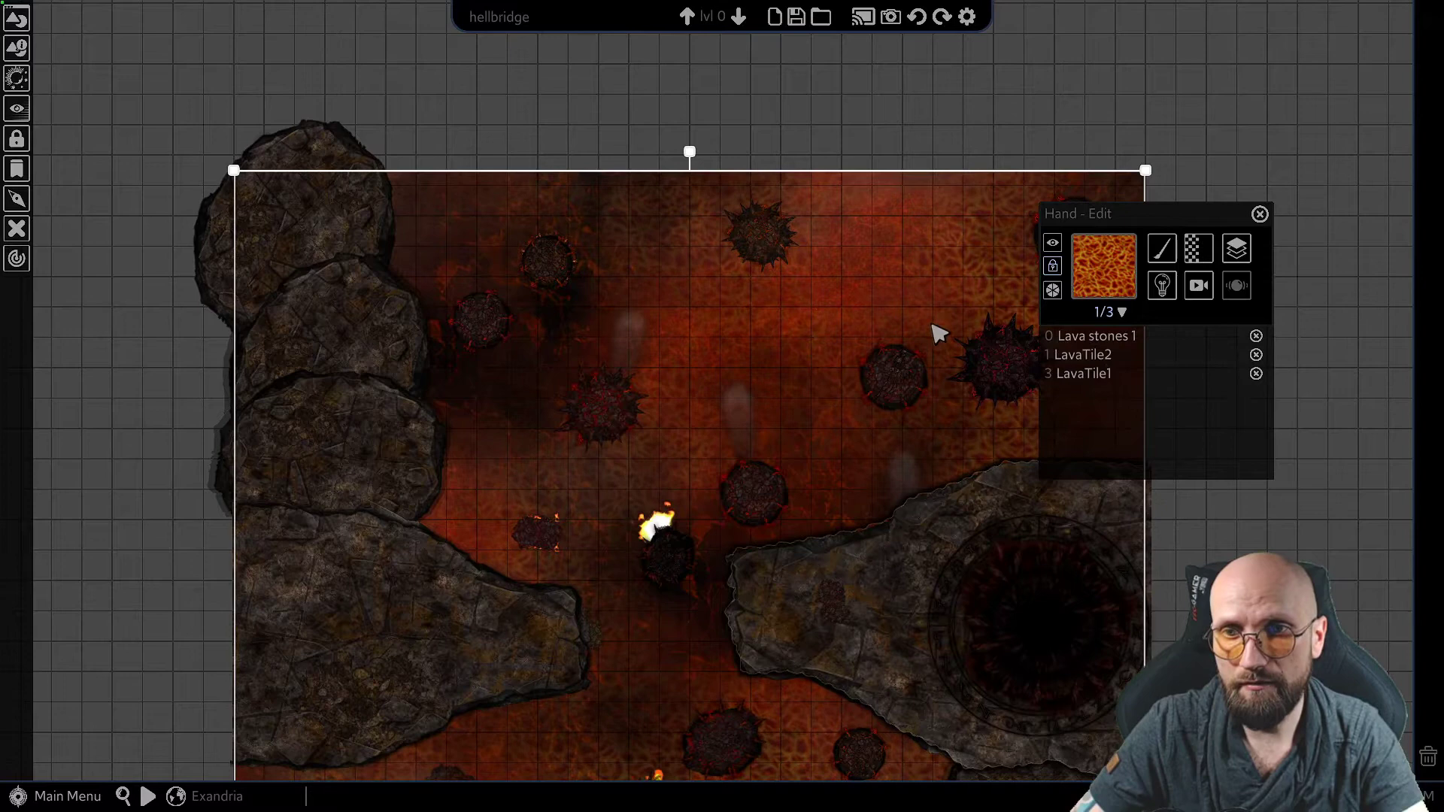
pyautogui.moveTo(932, 325); pyautogui.dragTo(812, 187, button='middle')
pyautogui.scroll(-3, 604, 393)
pyautogui.scroll(-1, 604, 392)
pyautogui.scroll(-2, 791, 197)
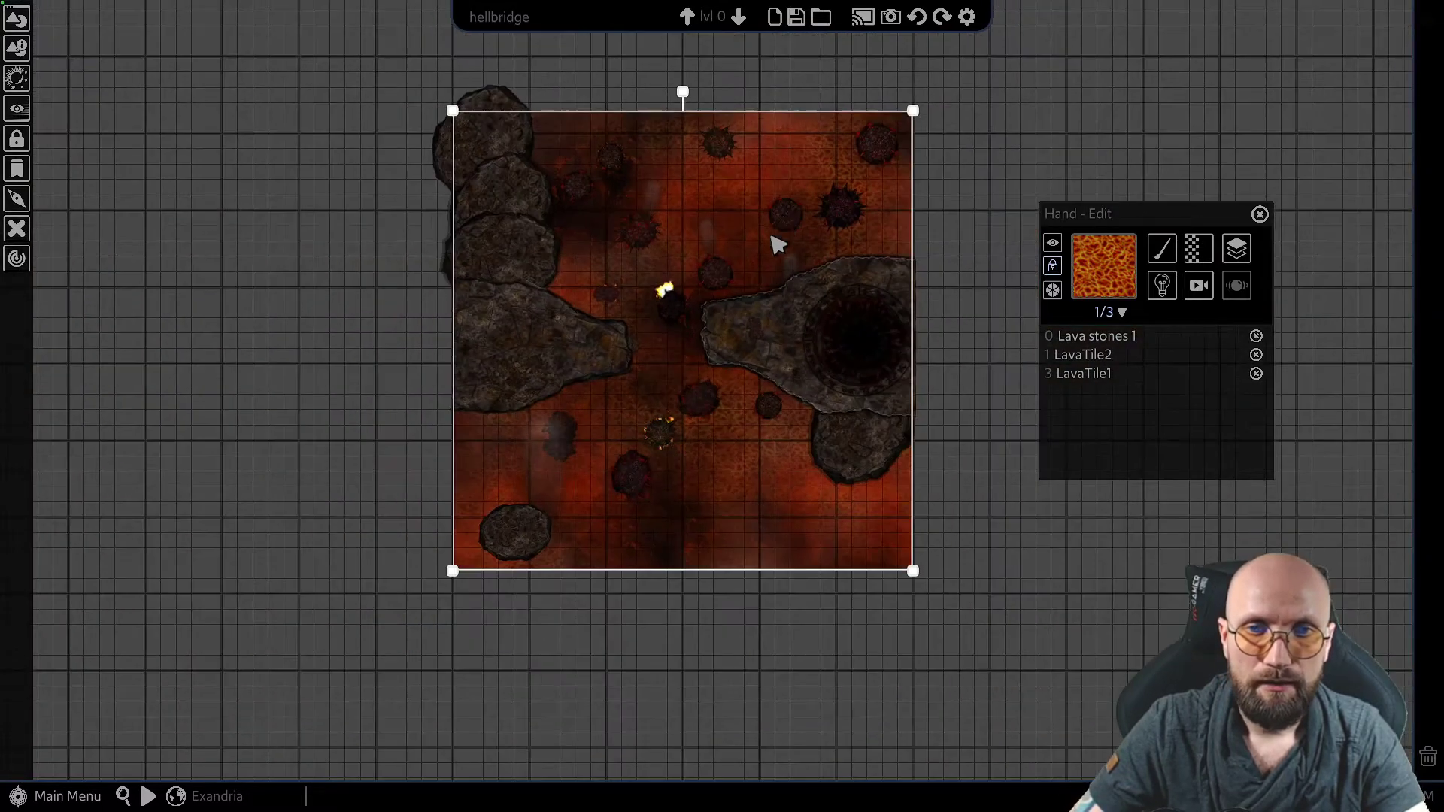
pyautogui.moveTo(772, 236); pyautogui.dragTo(751, 297, button='middle')
pyautogui.click(1109, 340)
pyautogui.moveTo(772, 278); pyautogui.dragTo(1305, 269)
pyautogui.press('Escape')
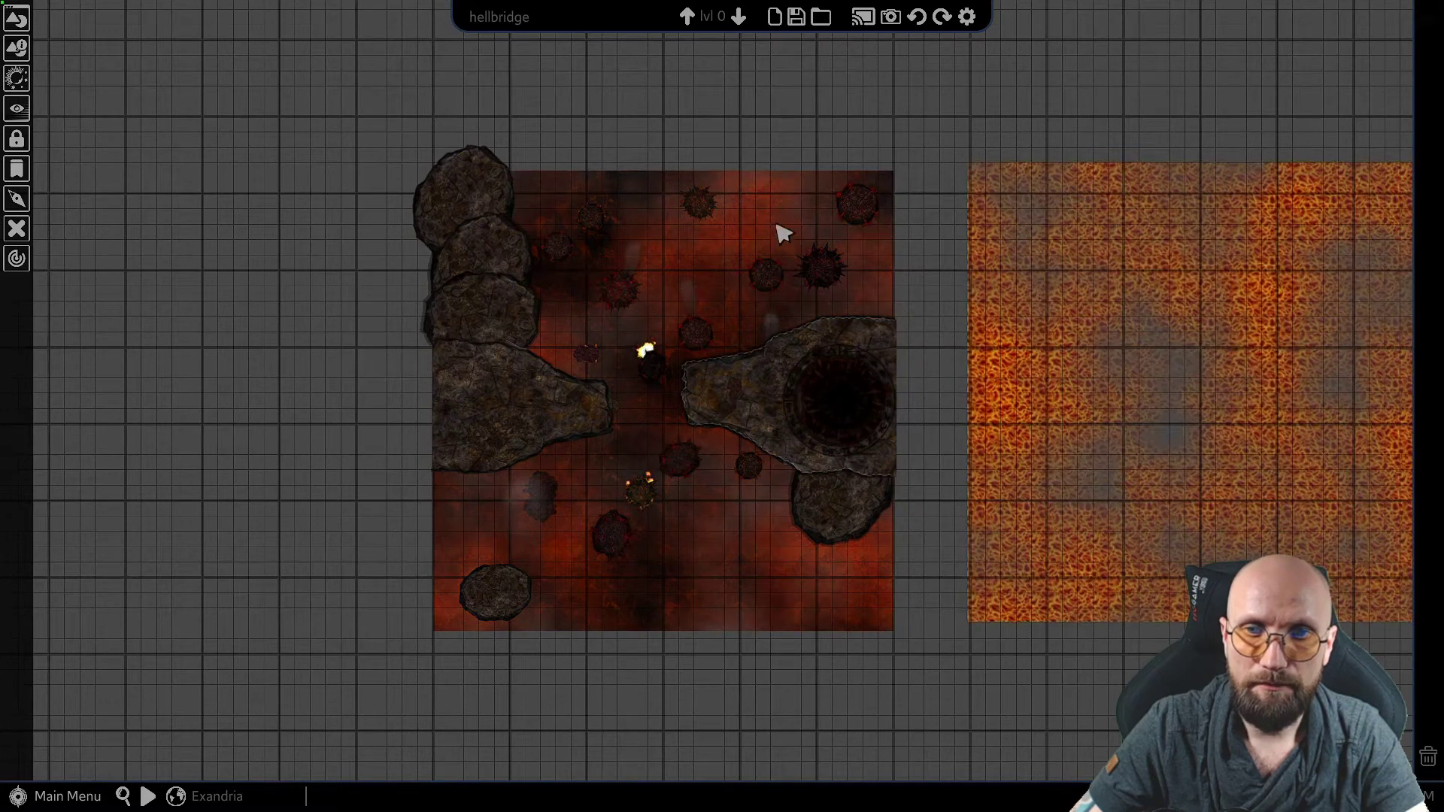
# Pull the LavaTile2 texture out of the remaining background stack and place it directly above the Lava stones 1 texture
pyautogui.moveTo(777, 226); pyautogui.dragTo(563, 275, button='middle')
pyautogui.click(542, 210)
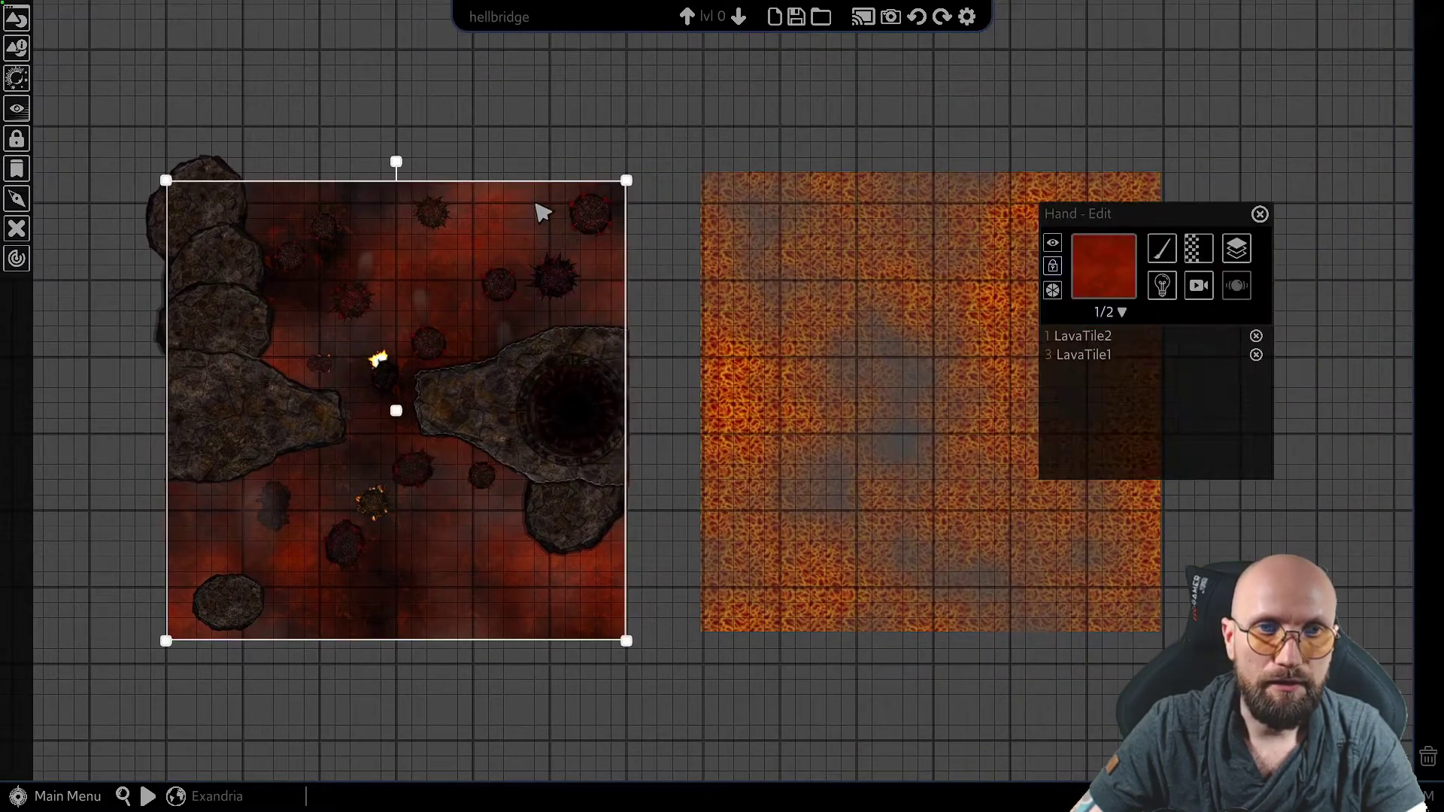
pyautogui.moveTo(1130, 350); pyautogui.dragTo(692, 54)
pyautogui.moveTo(587, 475); pyautogui.dragTo(550, 502, button='middle')
pyautogui.scroll(-2, 598, 530)
pyautogui.scroll(-1, 550, 501)
pyautogui.moveTo(564, 269); pyautogui.dragTo(762, 188)
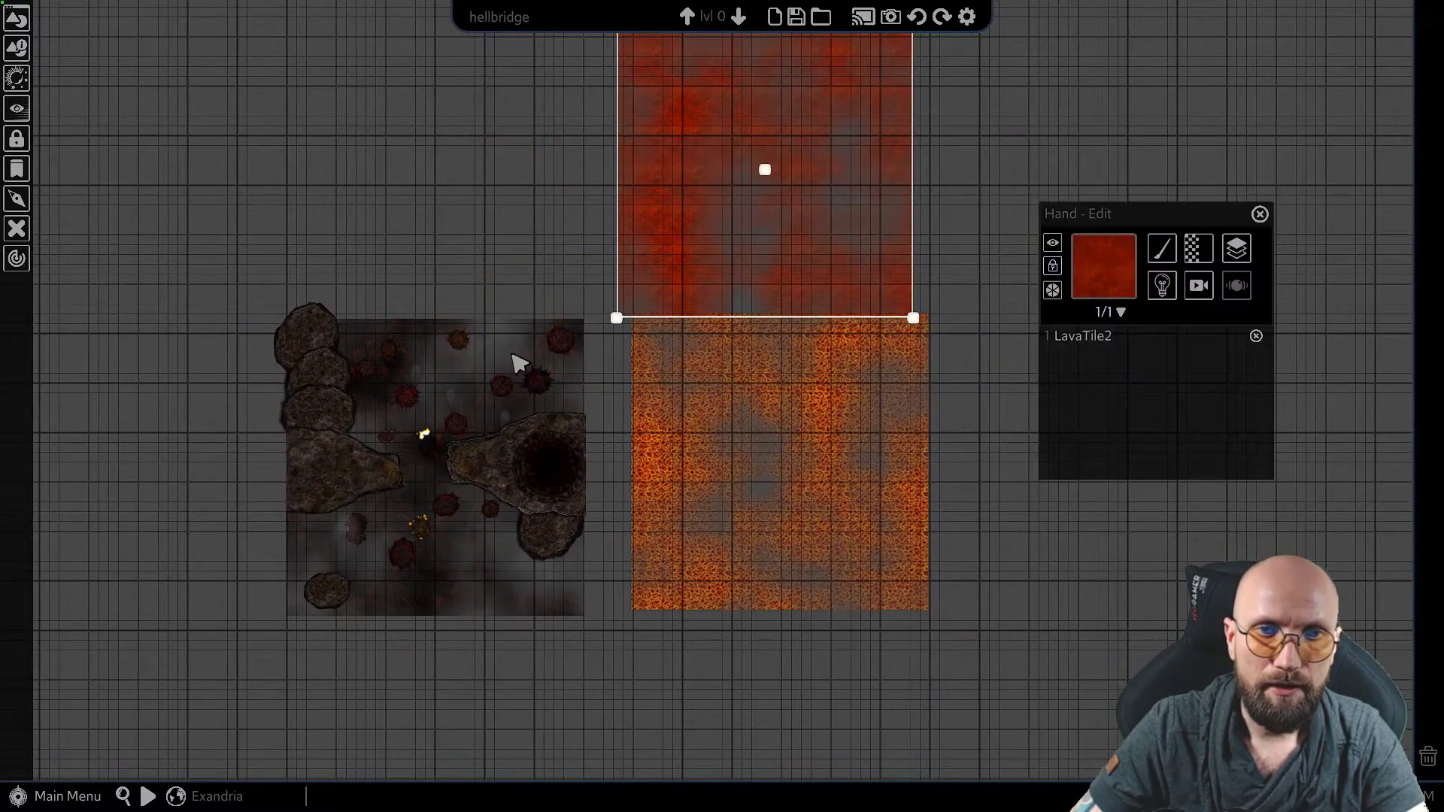
# Move the LavaTile1 texture off the map objects to the empty area directly above them
pyautogui.moveTo(516, 364); pyautogui.dragTo(503, 52)
pyautogui.moveTo(647, 374); pyautogui.dragTo(667, 498, button='middle')
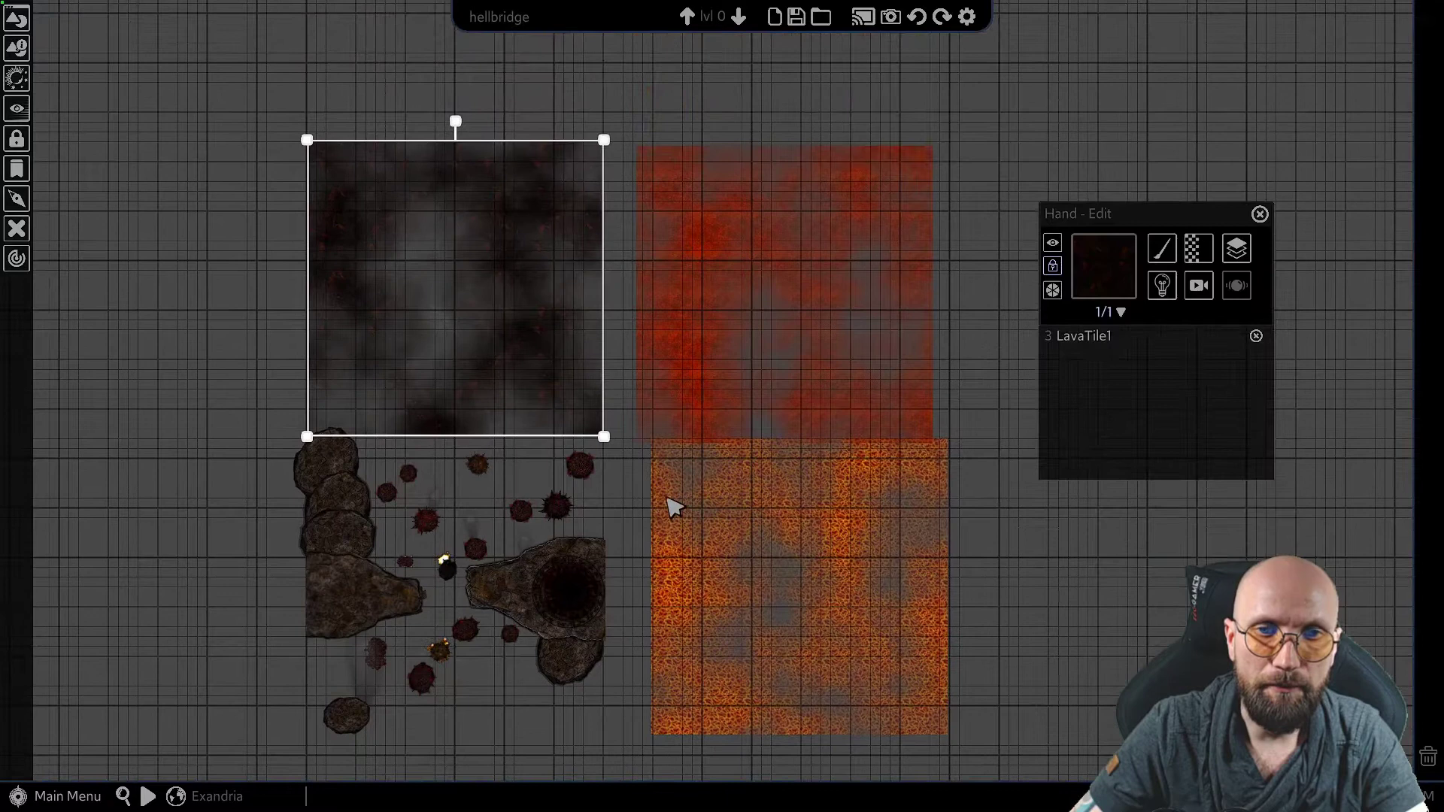
pyautogui.click(959, 560)
# Select the LavaTile1, LavaTile2 and Lava stones 1 textures together and examine the Lava stones 1 pattern up close
pyautogui.click(519, 278)
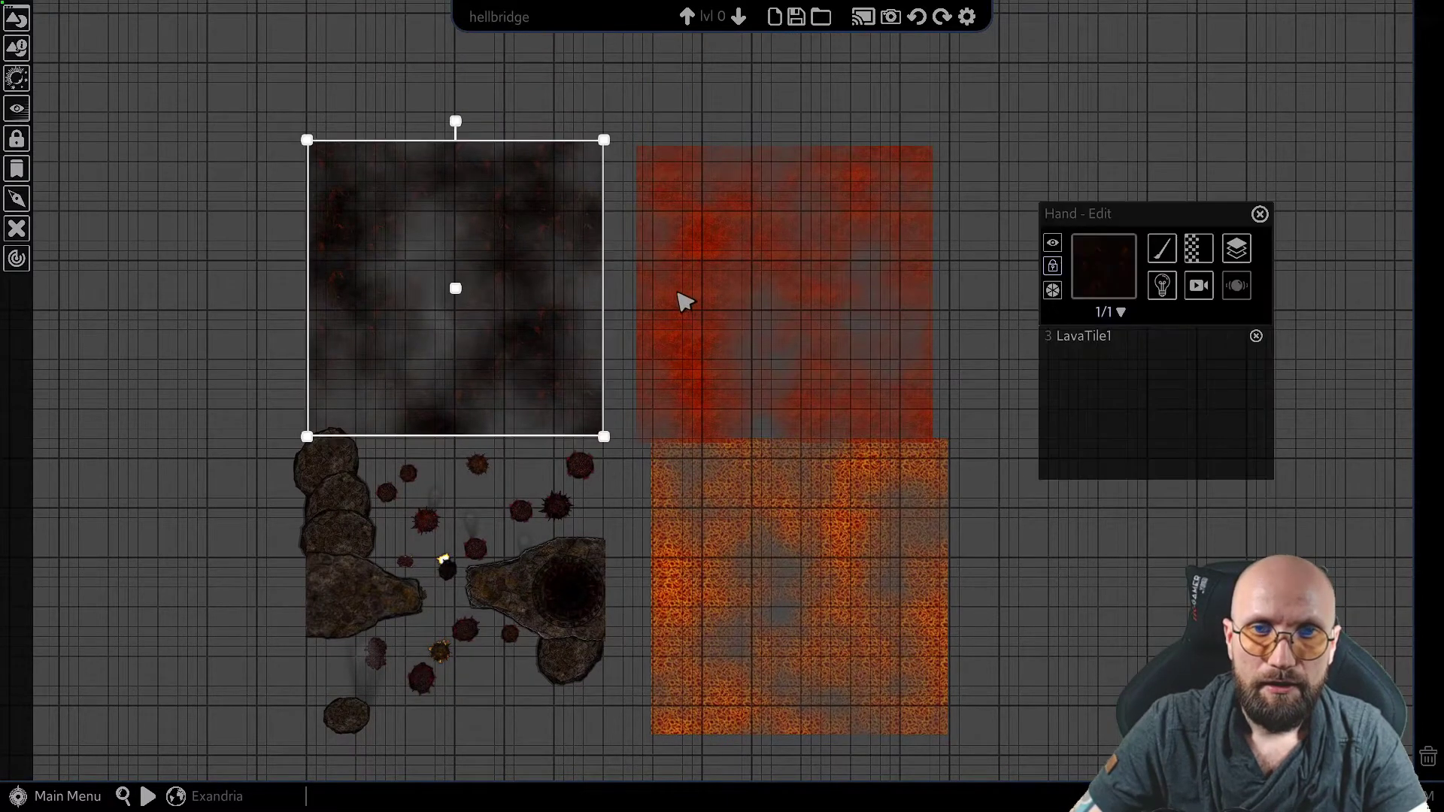
pyautogui.keyDown('shift'); pyautogui.click(699, 306); pyautogui.keyUp('shift')
pyautogui.keyDown('shift'); pyautogui.click(734, 484); pyautogui.keyUp('shift')
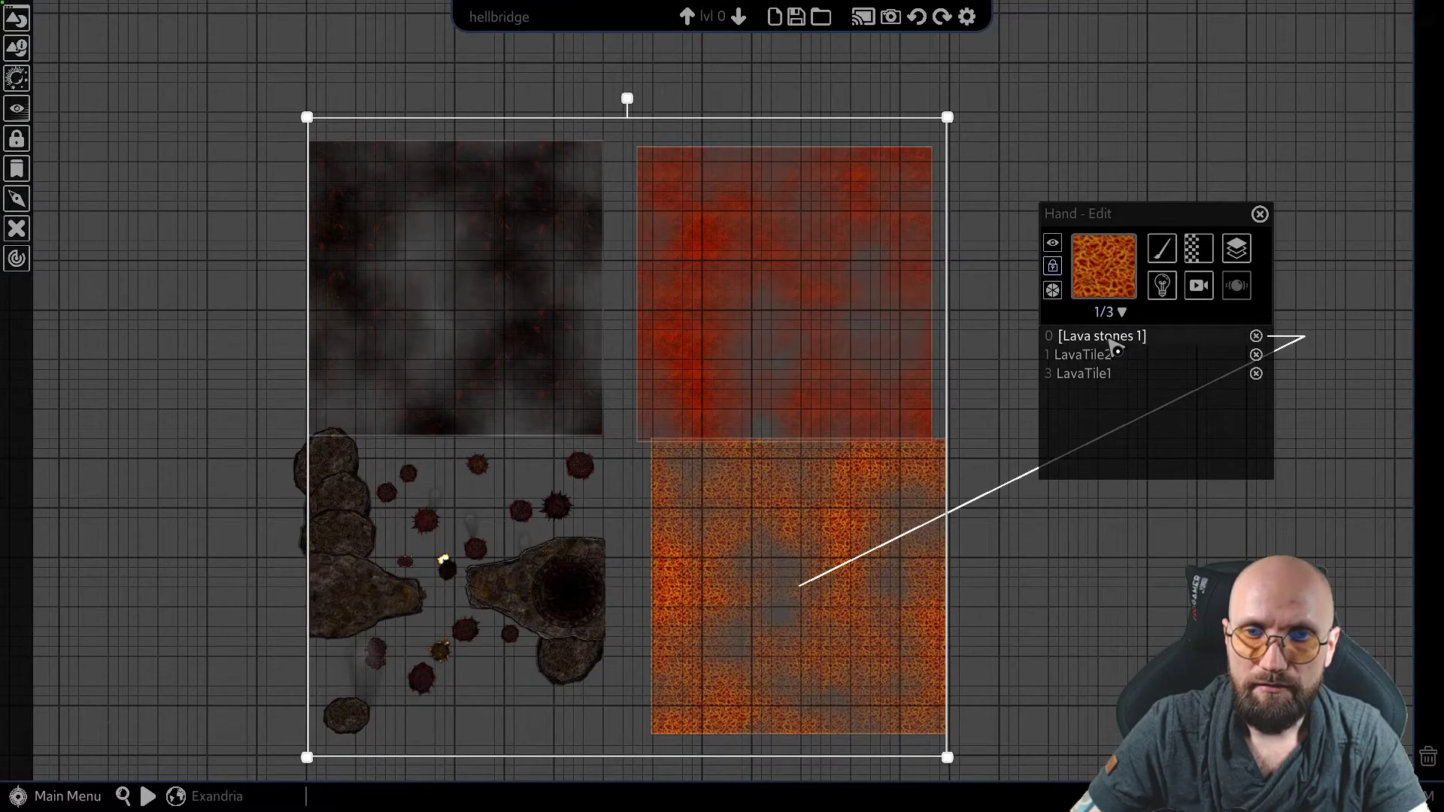
pyautogui.scroll(4, 847, 629)
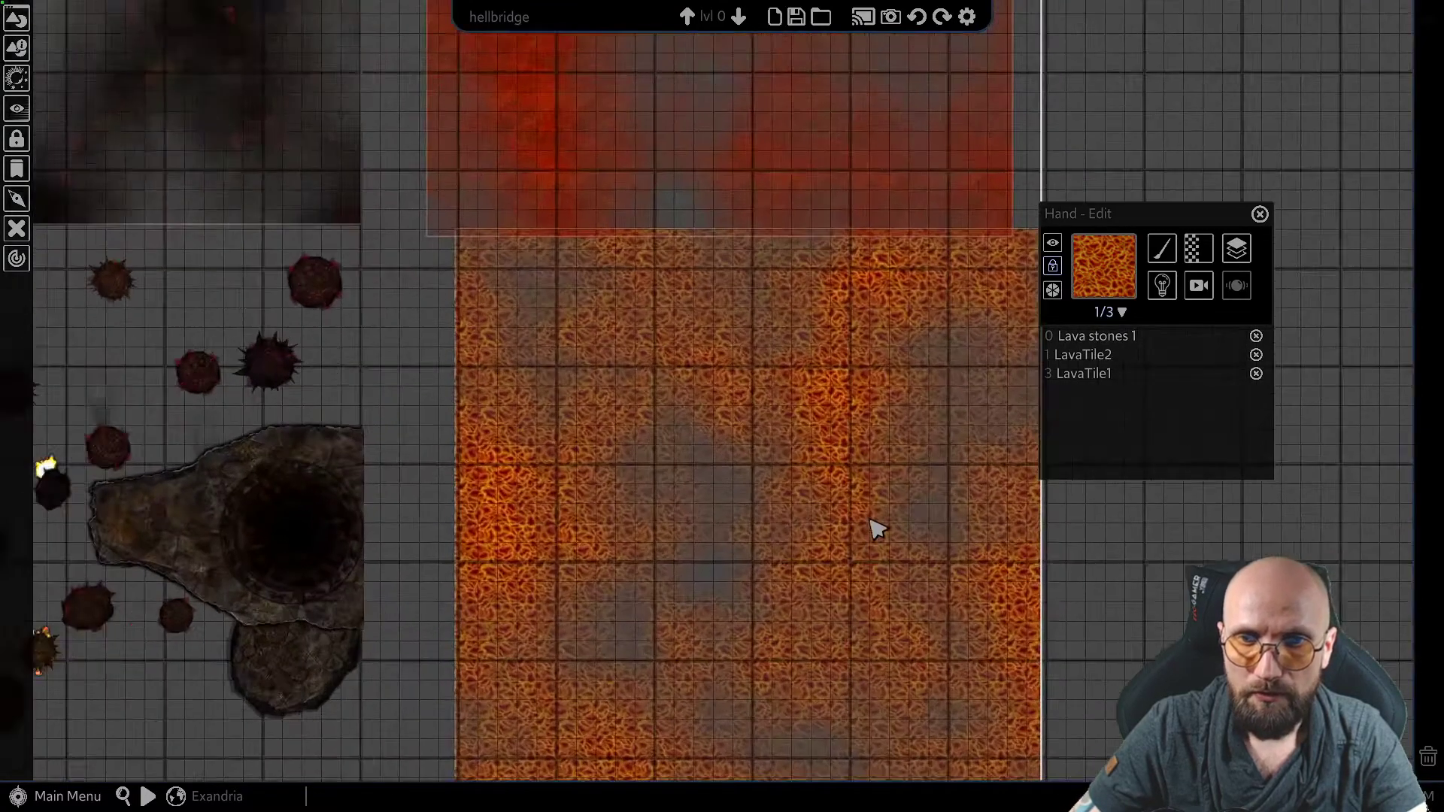
pyautogui.scroll(-1, 812, 464)
pyautogui.scroll(4, 819, 441)
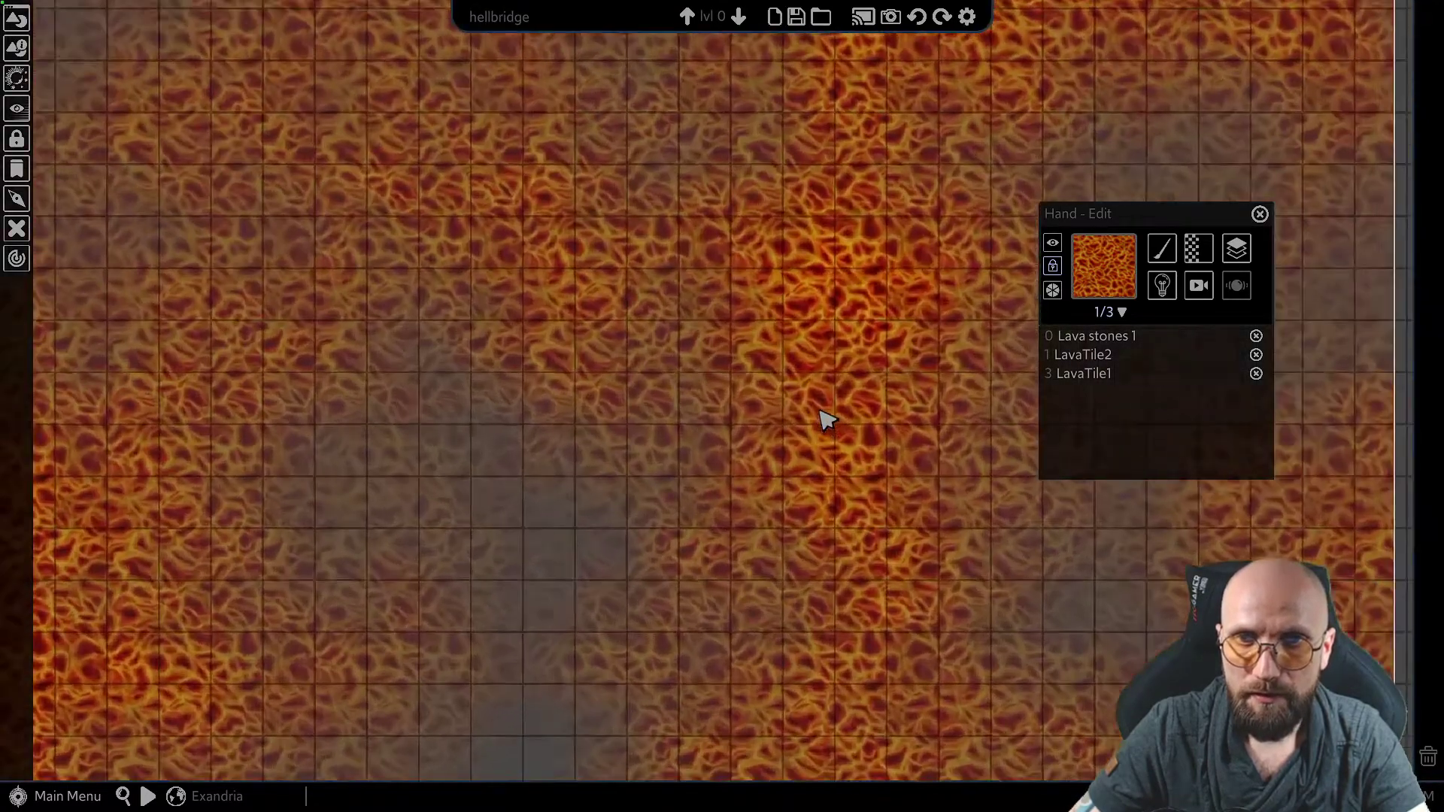
pyautogui.scroll(-4, 827, 421)
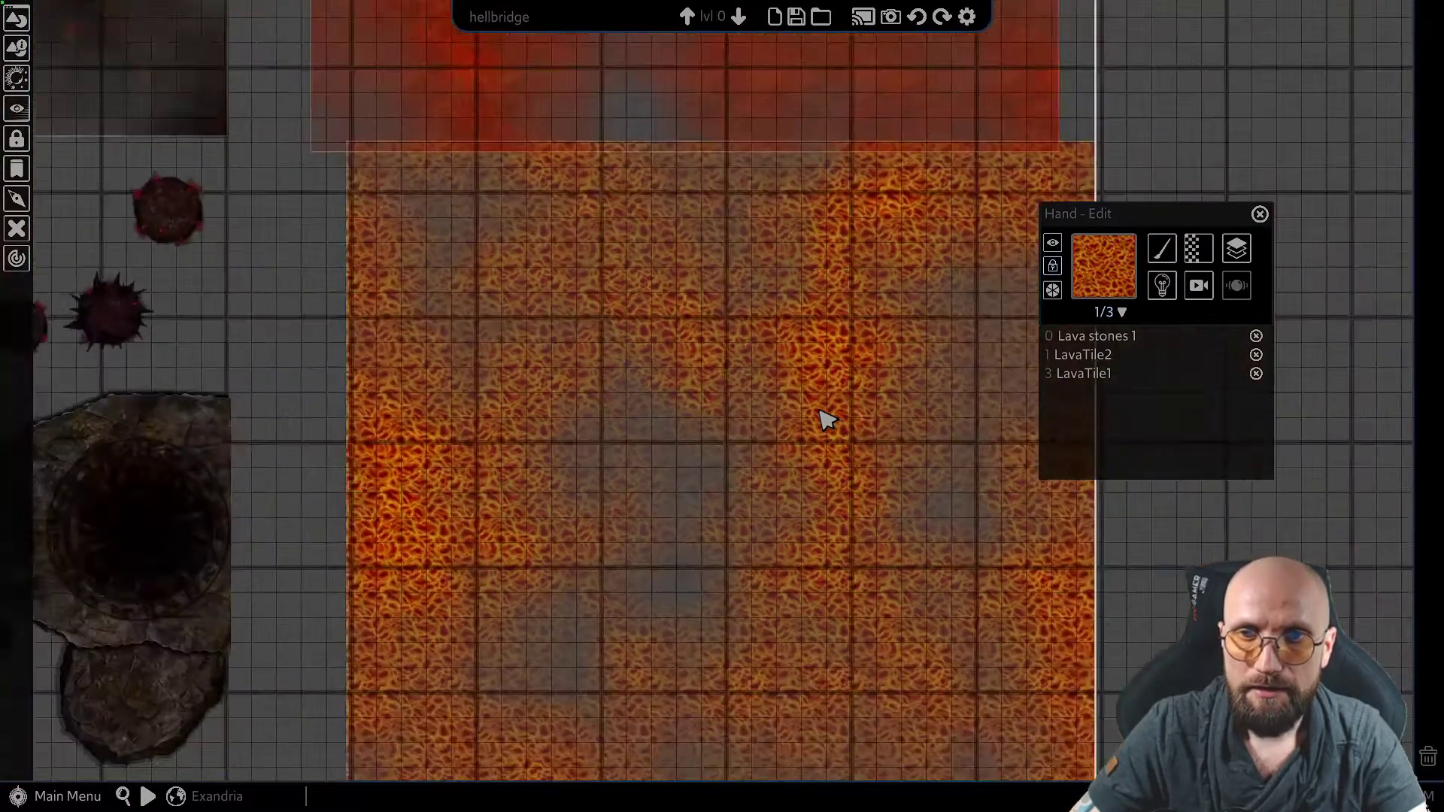
# Move the LavaTile2 texture slightly up and sideways so a gap separates it from Lava stones 1
pyautogui.scroll(-4, 827, 421)
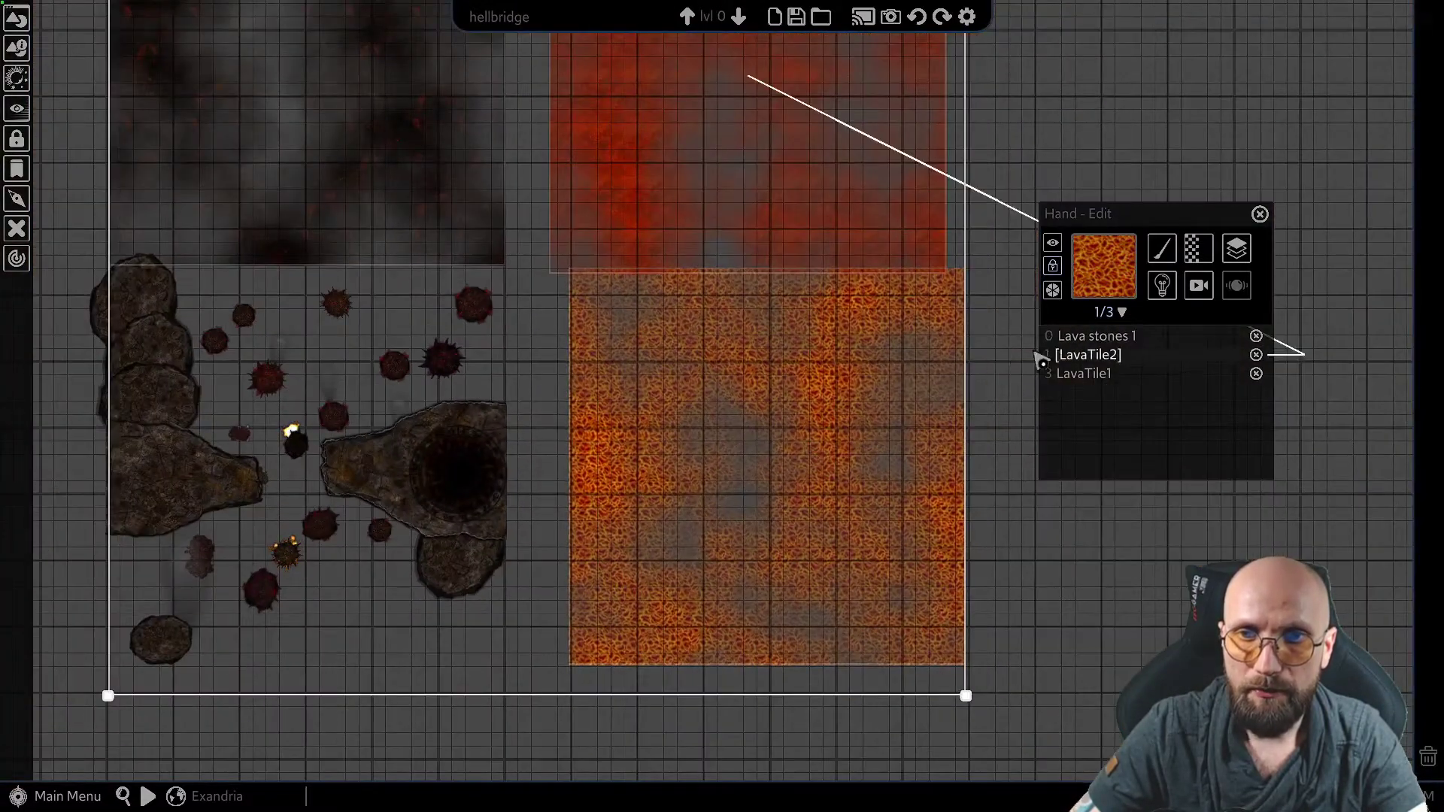
pyautogui.moveTo(766, 293); pyautogui.dragTo(779, 372, button='middle')
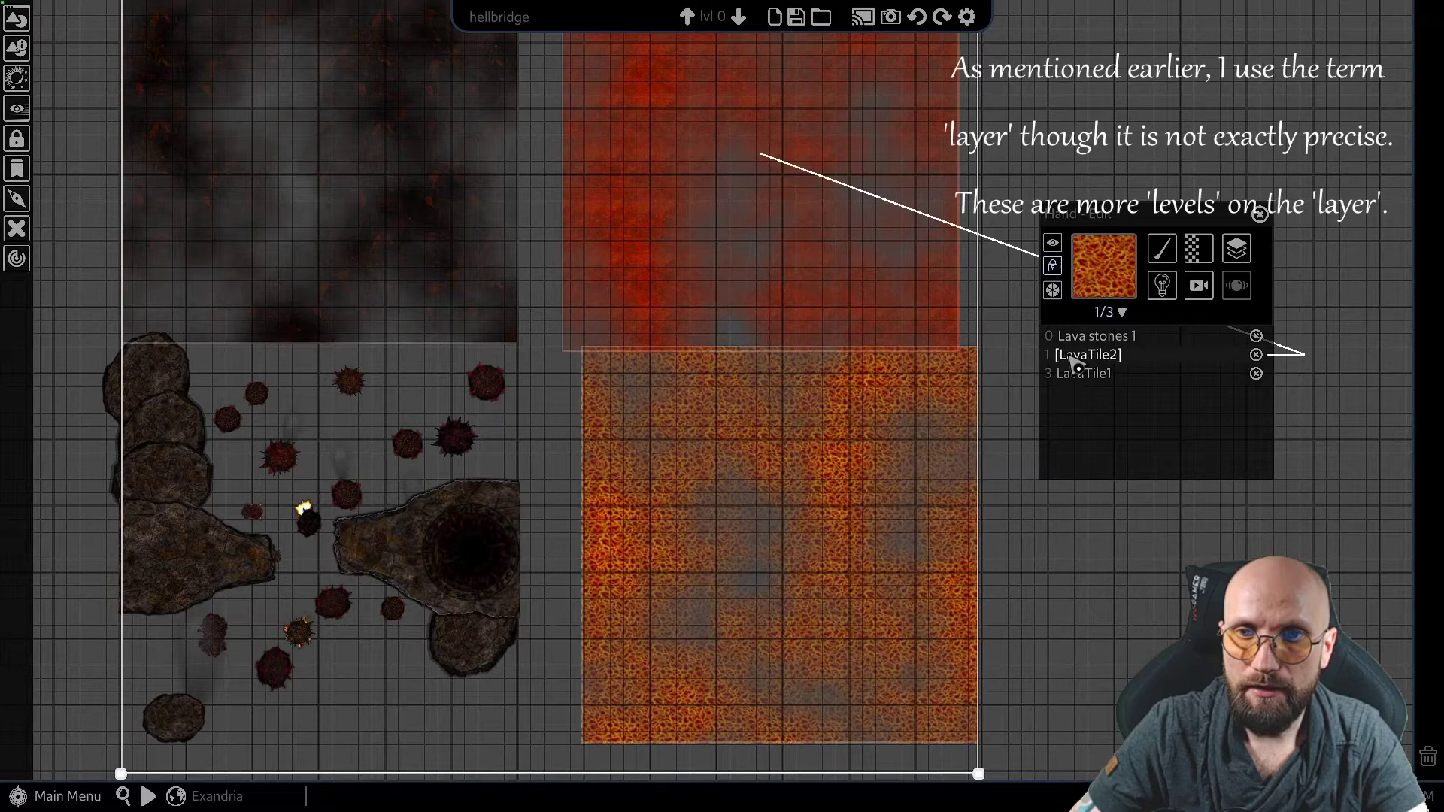
pyautogui.moveTo(798, 206); pyautogui.dragTo(784, 271, button='middle')
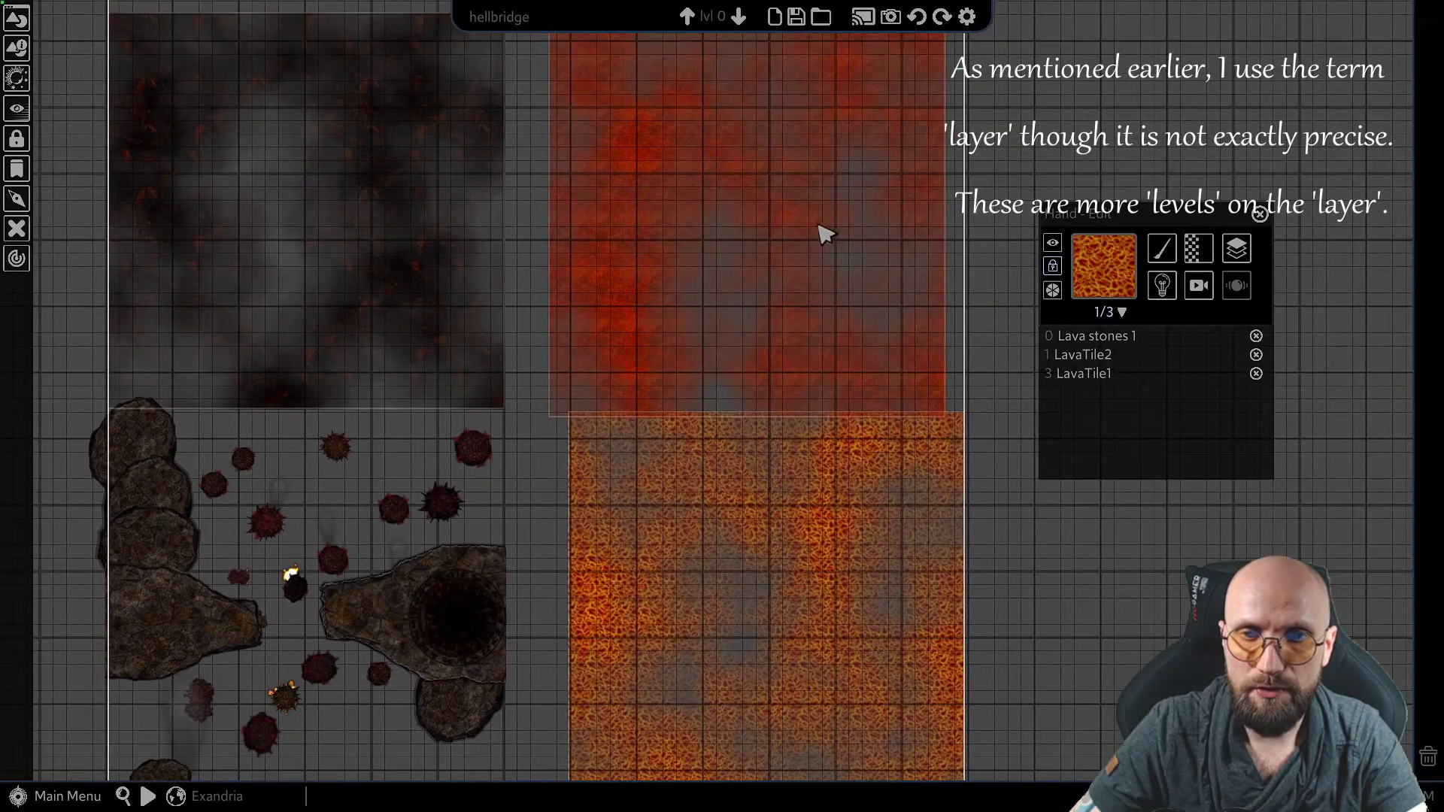
pyautogui.moveTo(845, 233); pyautogui.dragTo(909, 414)
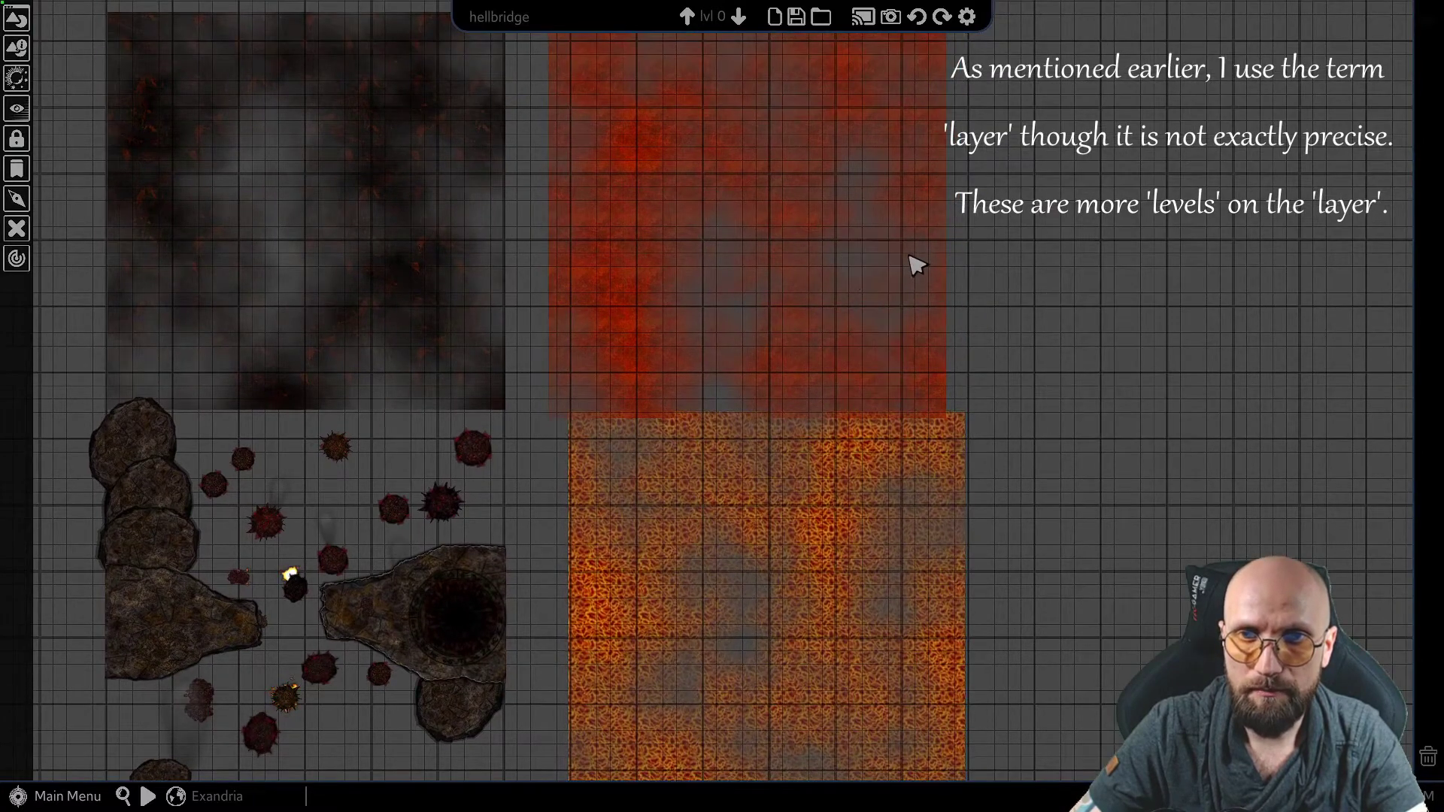
pyautogui.click(919, 348)
pyautogui.moveTo(940, 364); pyautogui.dragTo(968, 318)
pyautogui.moveTo(970, 570); pyautogui.dragTo(970, 354)
# Shift the LavaTile1 texture slightly upward, away from the map objects, and deselect it
pyautogui.click(464, 346)
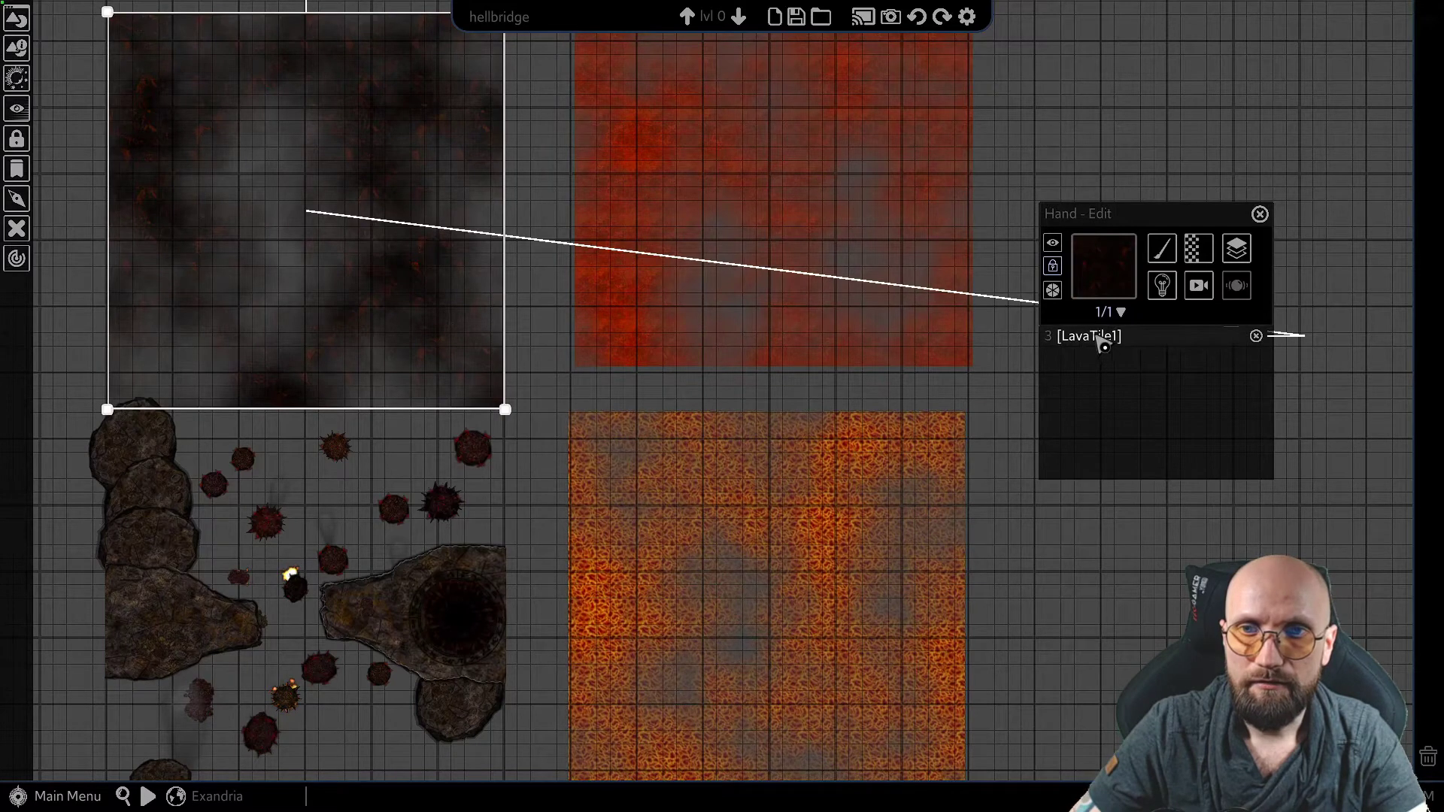
pyautogui.moveTo(438, 332); pyautogui.dragTo(438, 295)
pyautogui.moveTo(652, 347); pyautogui.dragTo(712, 440, button='middle')
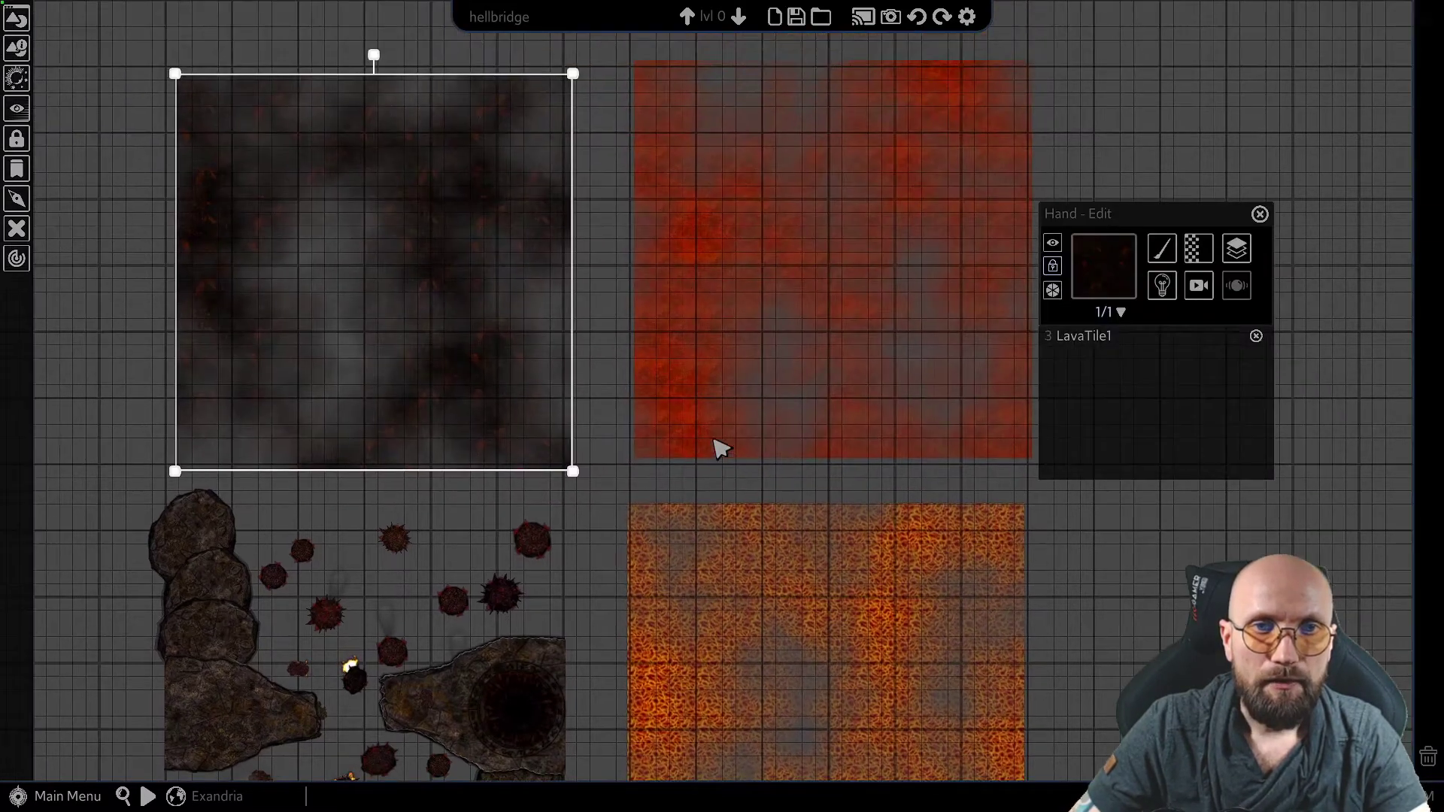
pyautogui.moveTo(860, 554); pyautogui.dragTo(824, 436, button='middle')
pyautogui.click(1015, 399)
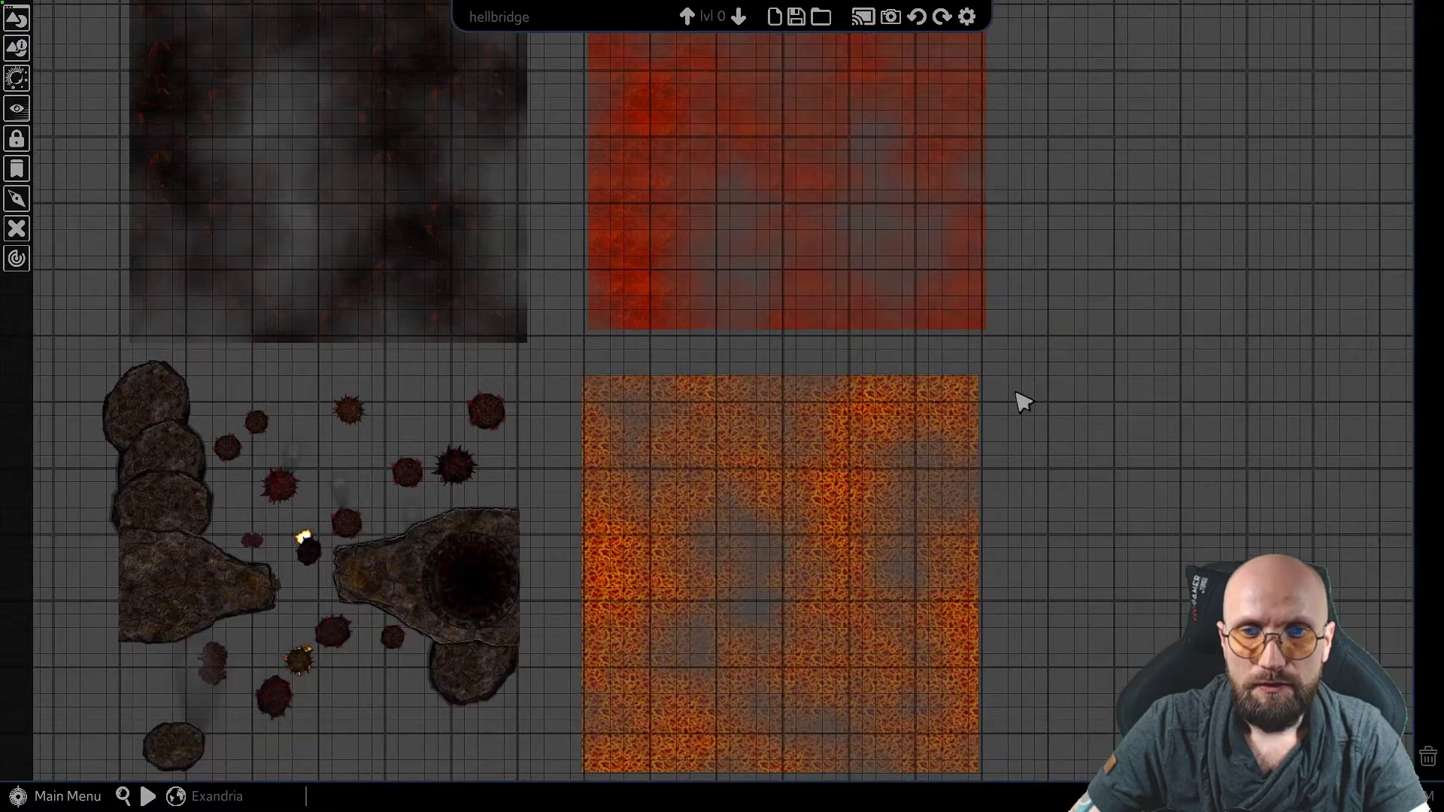
# Review the Tiled texture scale and rotation options of Lava stones 1 and examine its repeating pattern up close
pyautogui.click(909, 451)
pyautogui.rightClick(1179, 293)
pyautogui.moveTo(1228, 327)
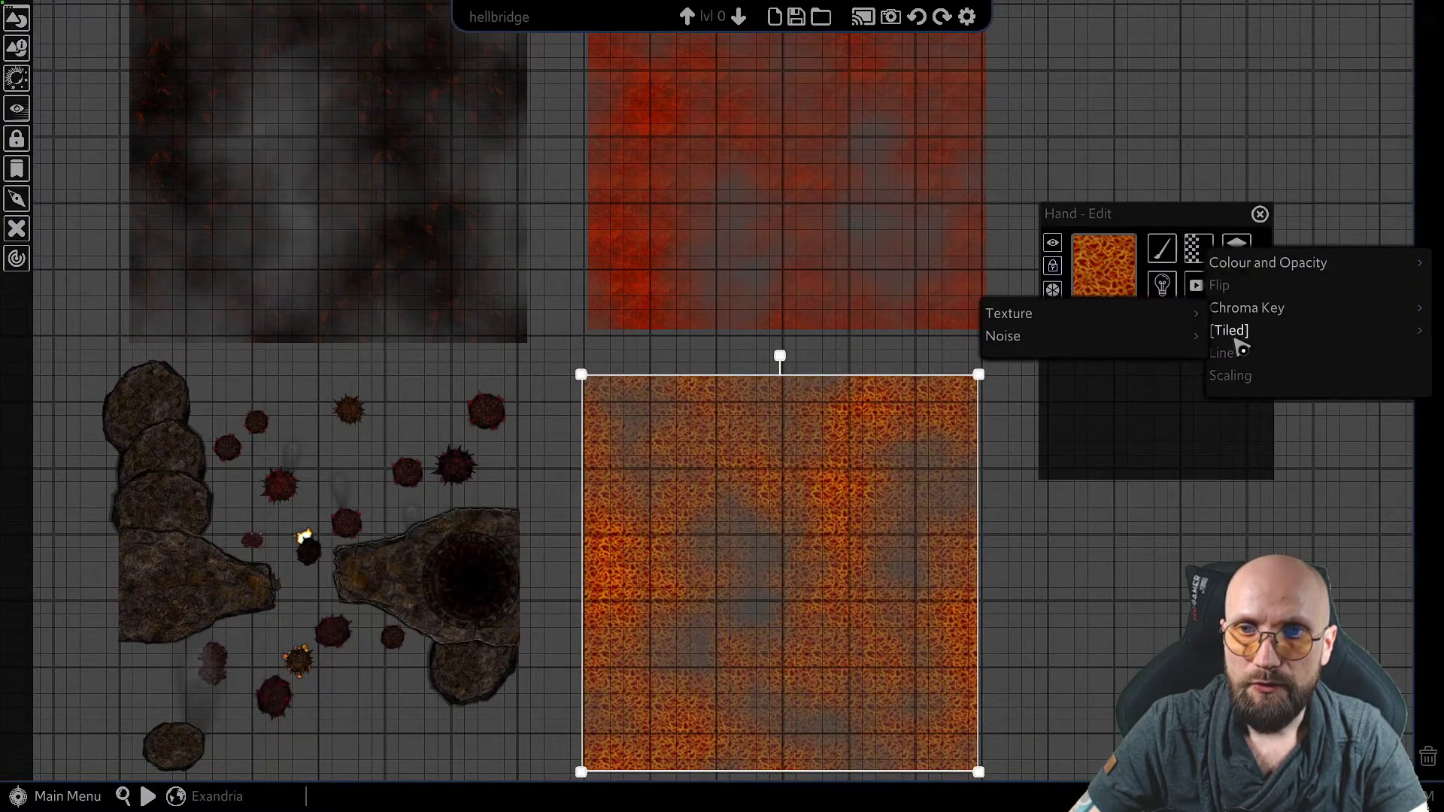
pyautogui.moveTo(1012, 338)
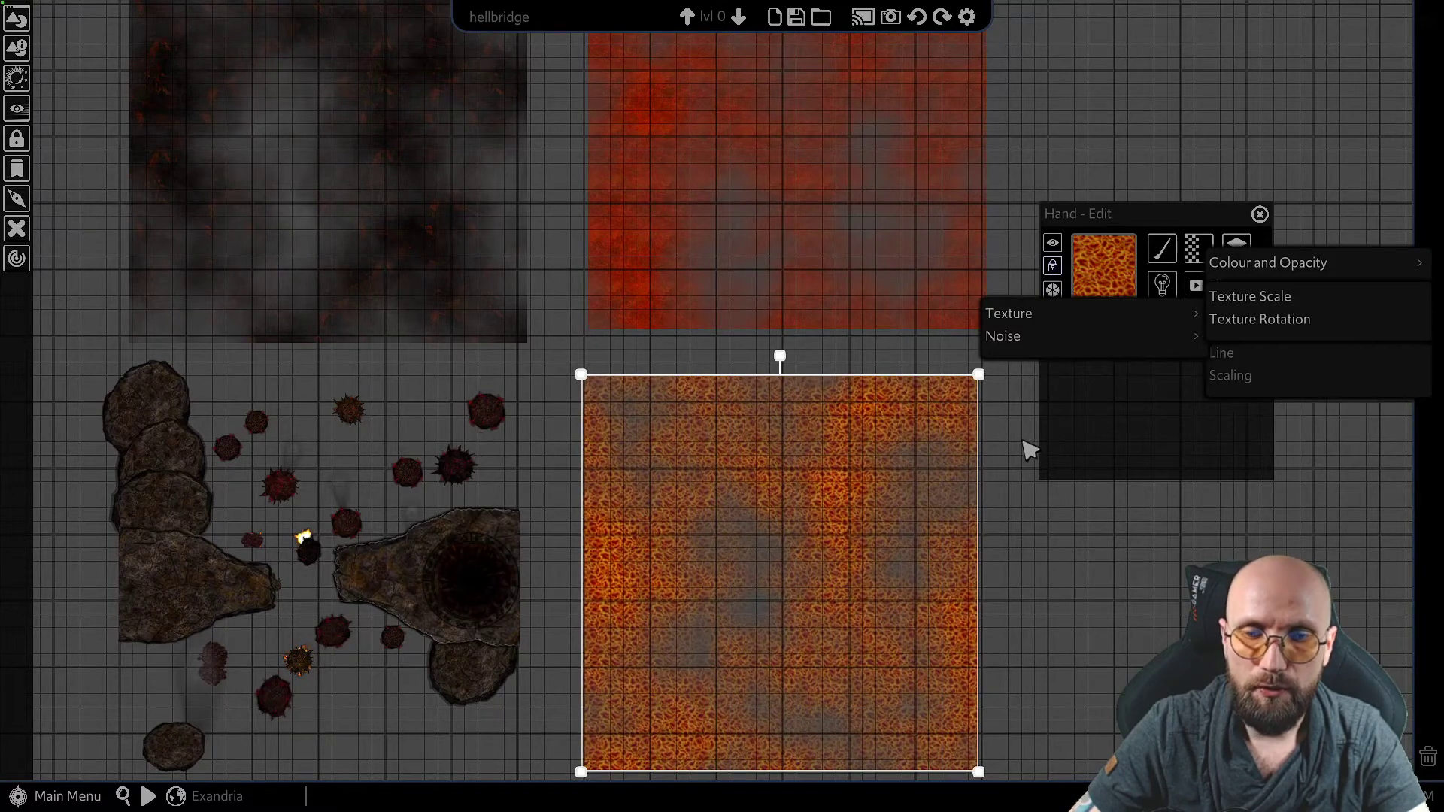
pyautogui.click(1237, 542)
pyautogui.scroll(3, 1054, 519)
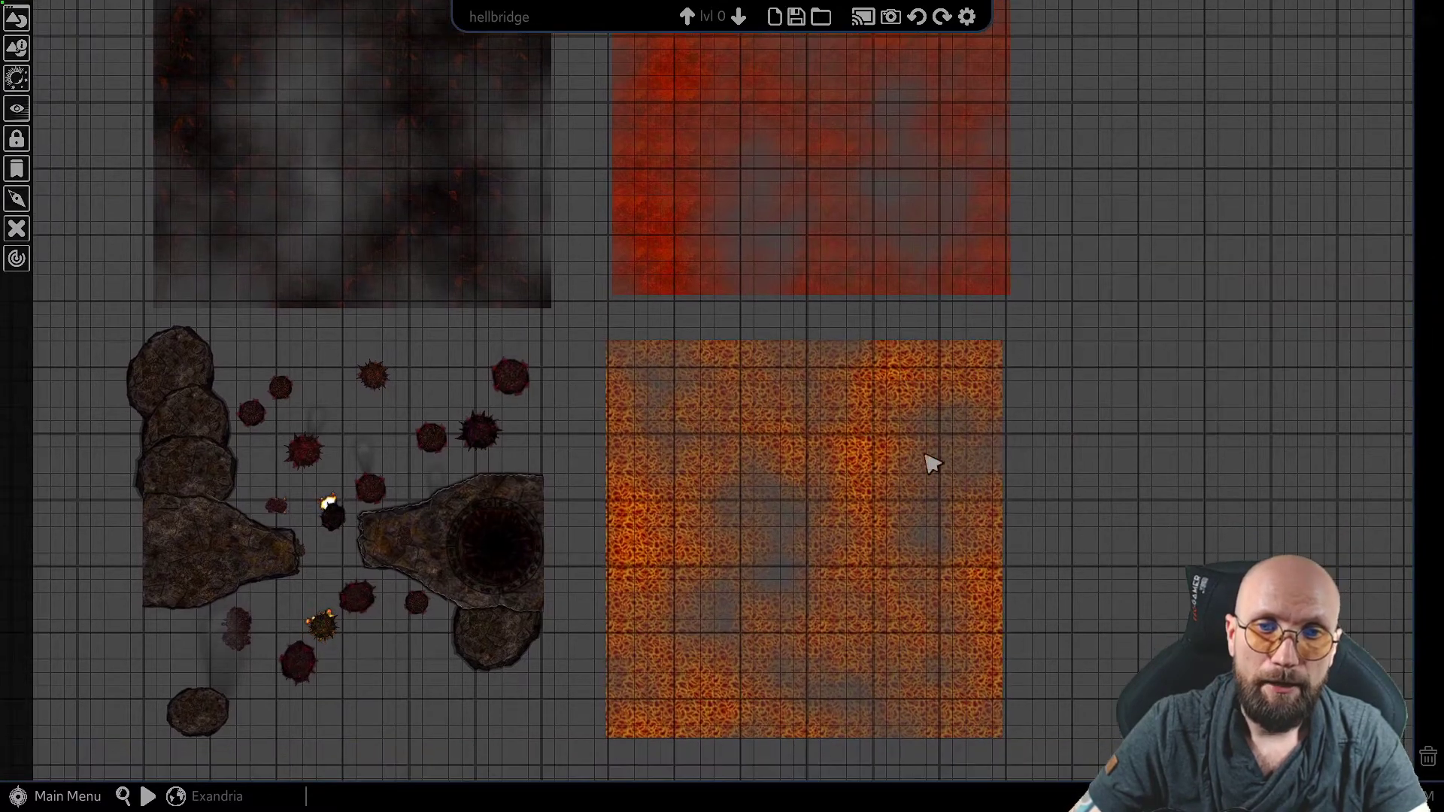
pyautogui.scroll(5, 878, 459)
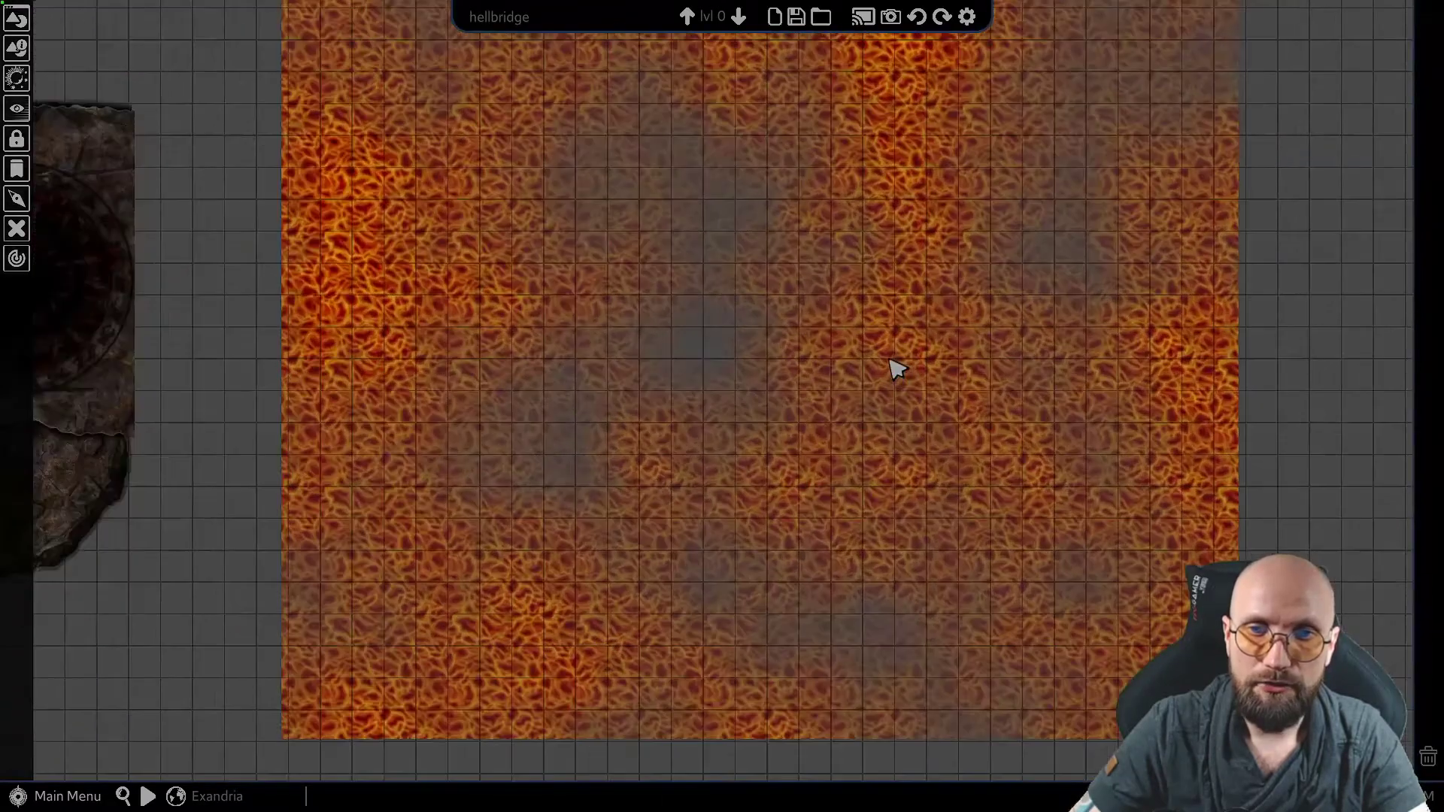
# Select the Lava stones 1 texture and review the animation options among its effects
pyautogui.click(877, 399)
pyautogui.scroll(-4, 828, 564)
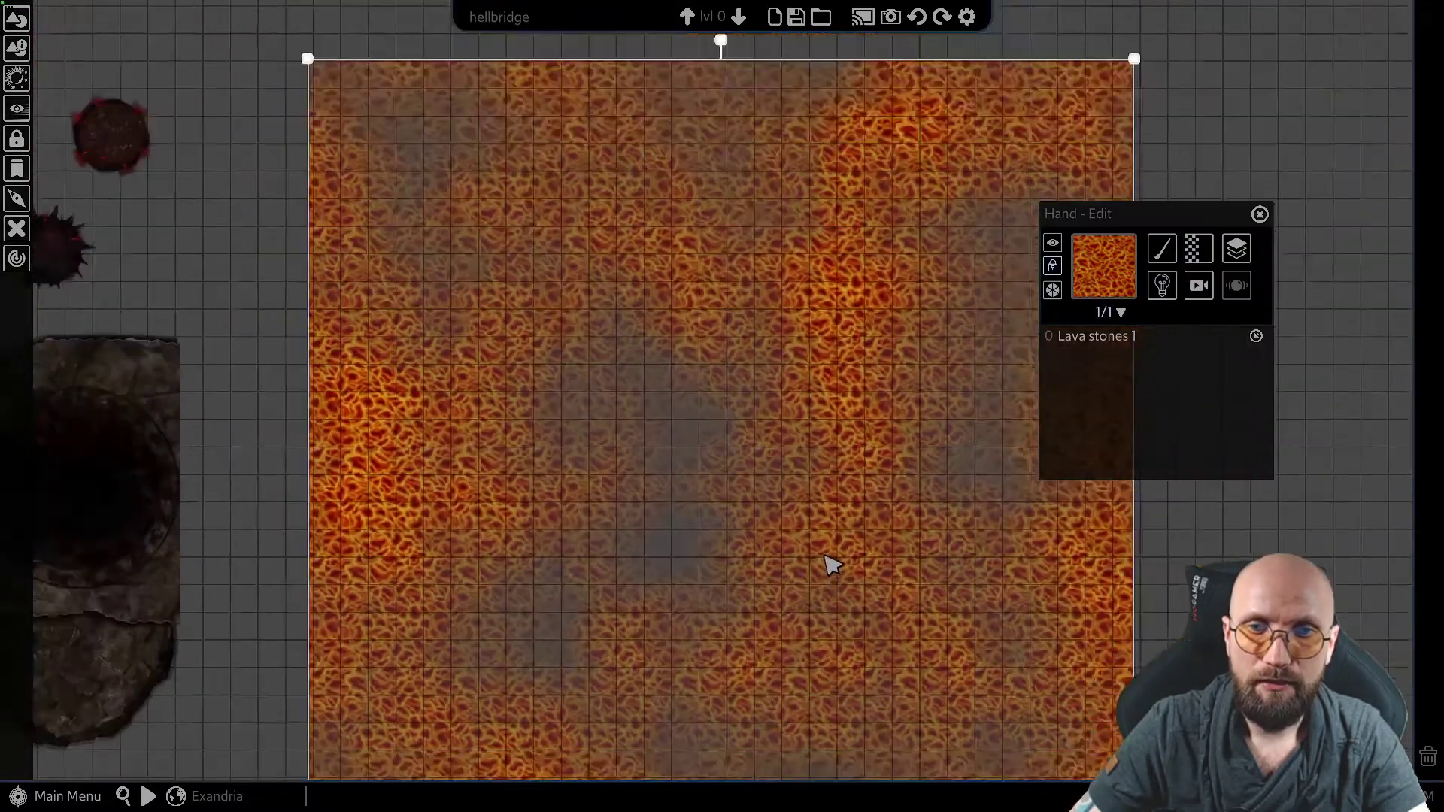
pyautogui.click(1203, 292)
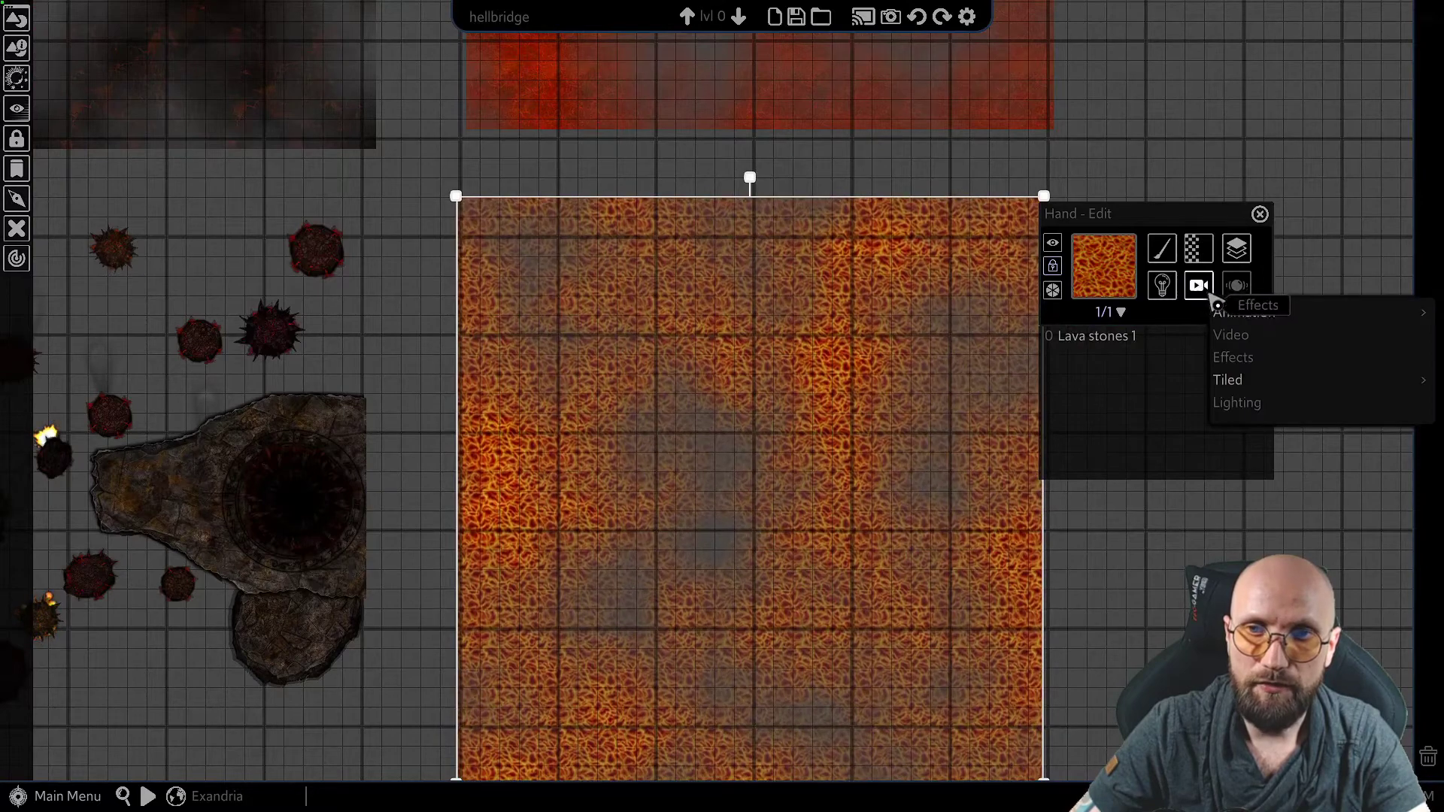
pyautogui.moveTo(1237, 314)
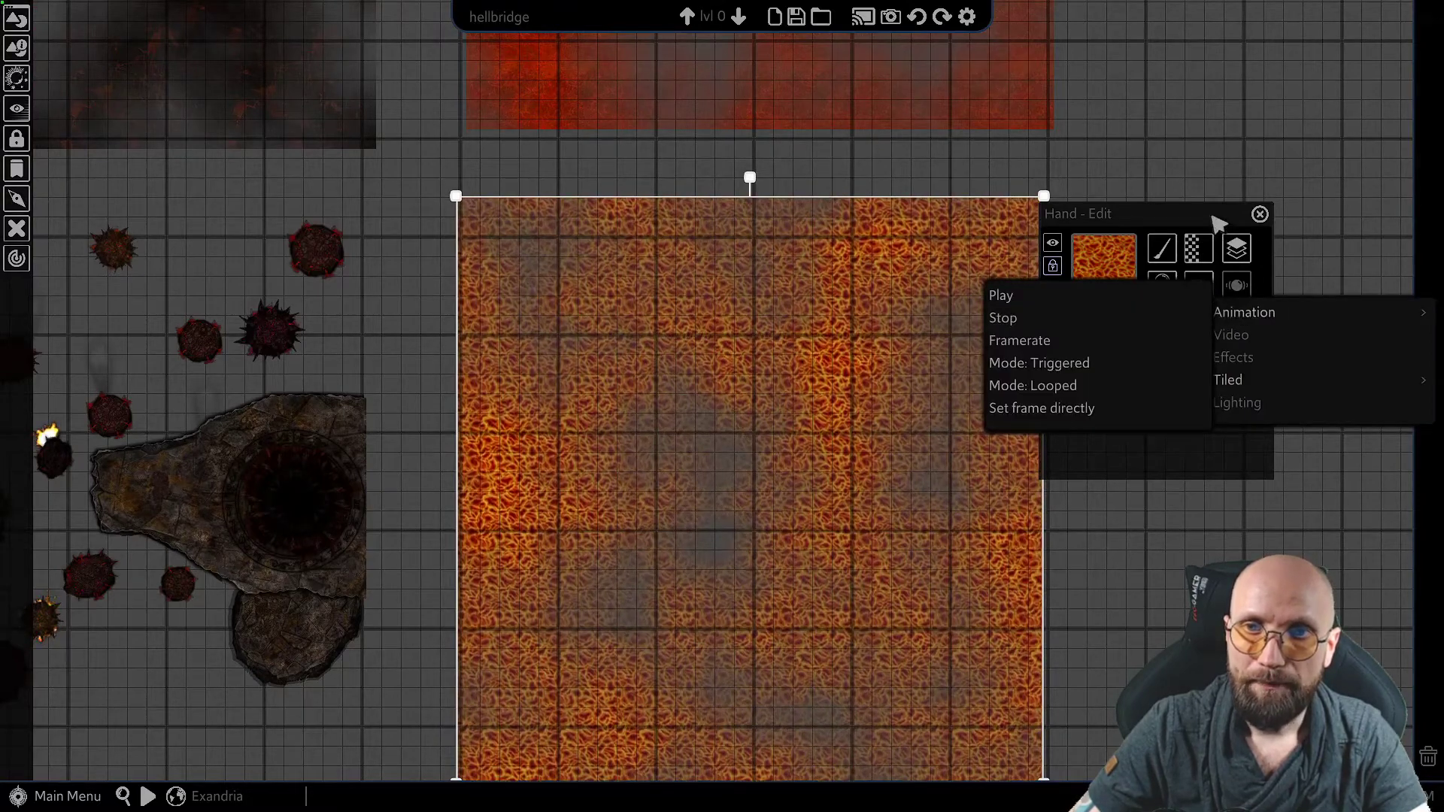
pyautogui.click(1224, 315)
pyautogui.click(1183, 280)
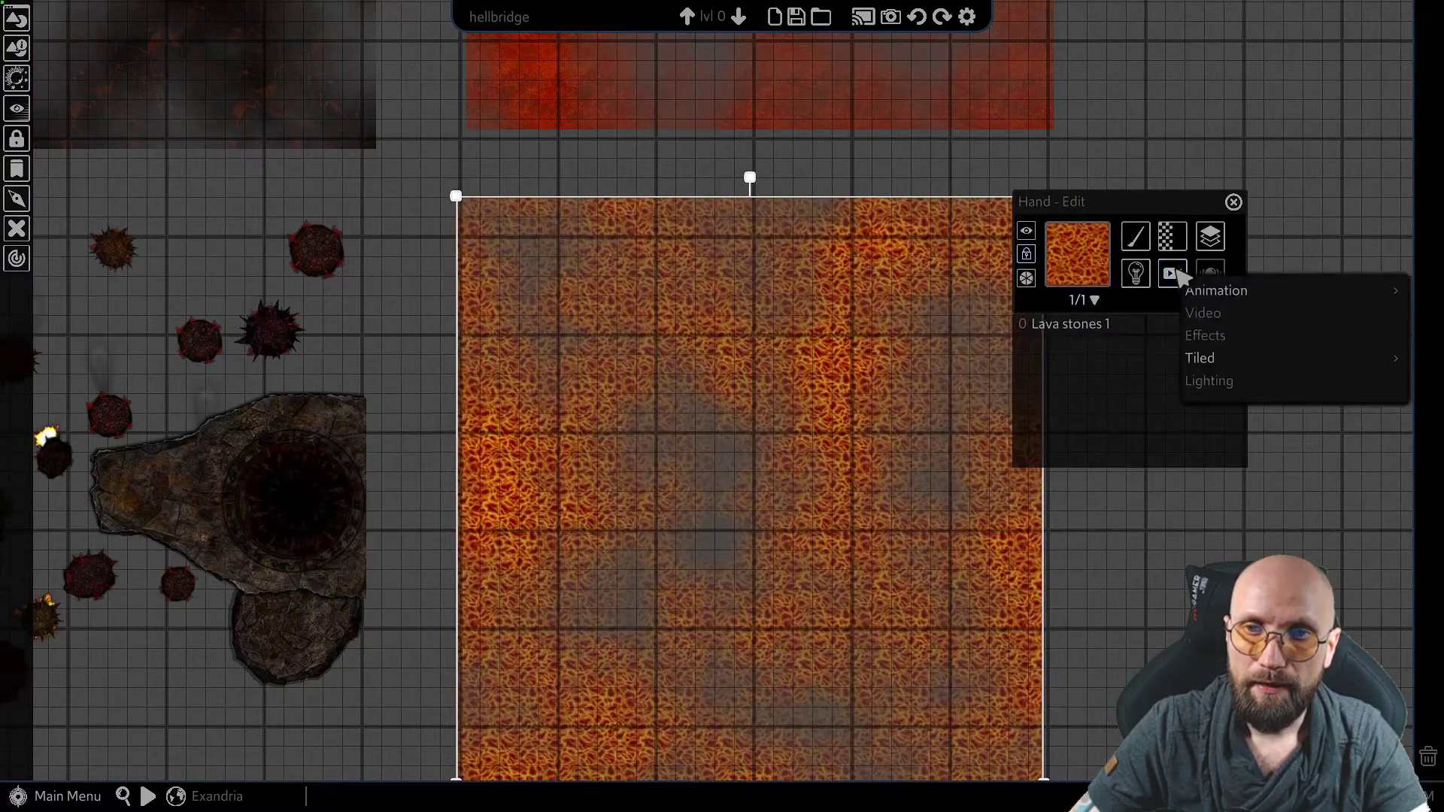
# Switch Tile Scroll off and back on for the Lava stones 1 texture
pyautogui.moveTo(1225, 369)
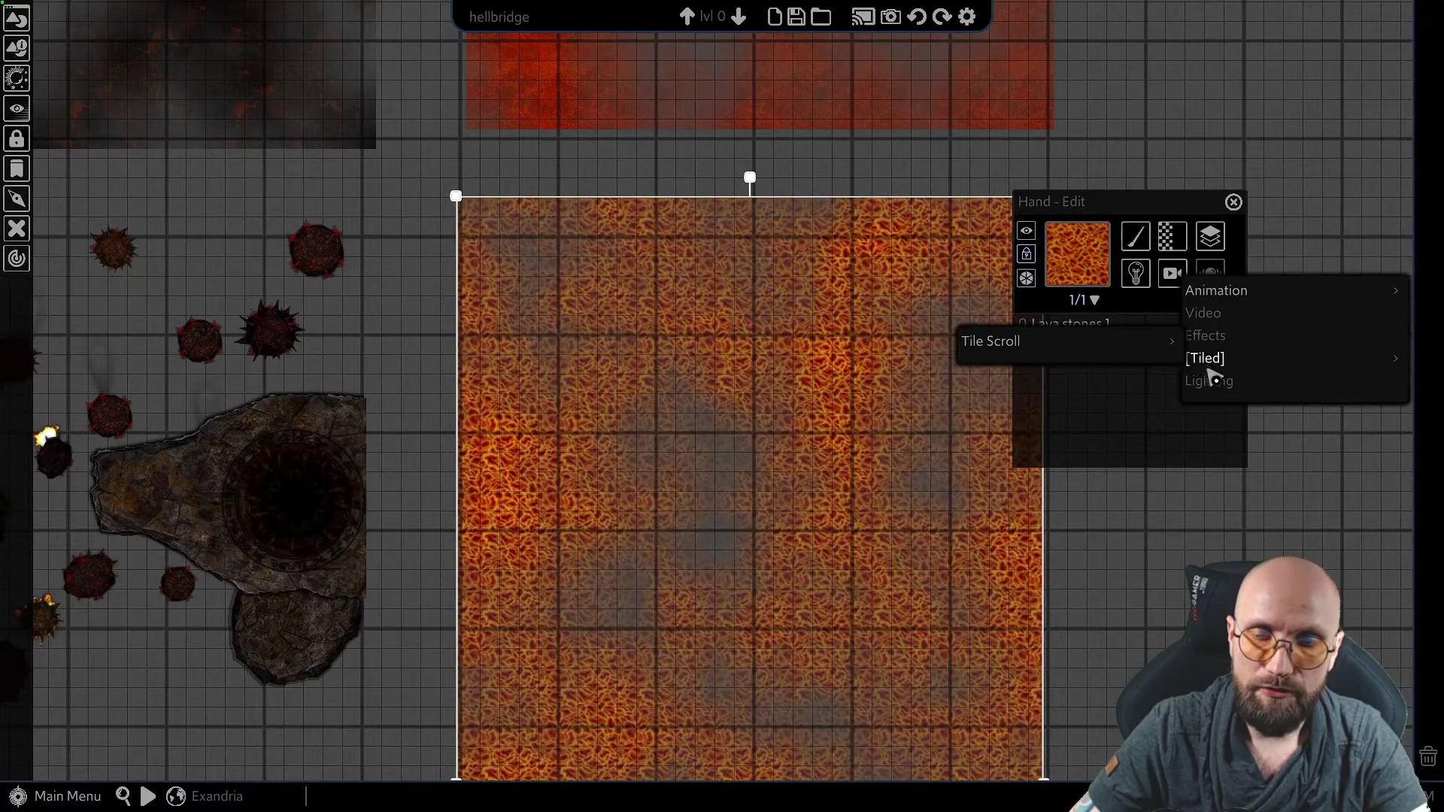
pyautogui.moveTo(1027, 359)
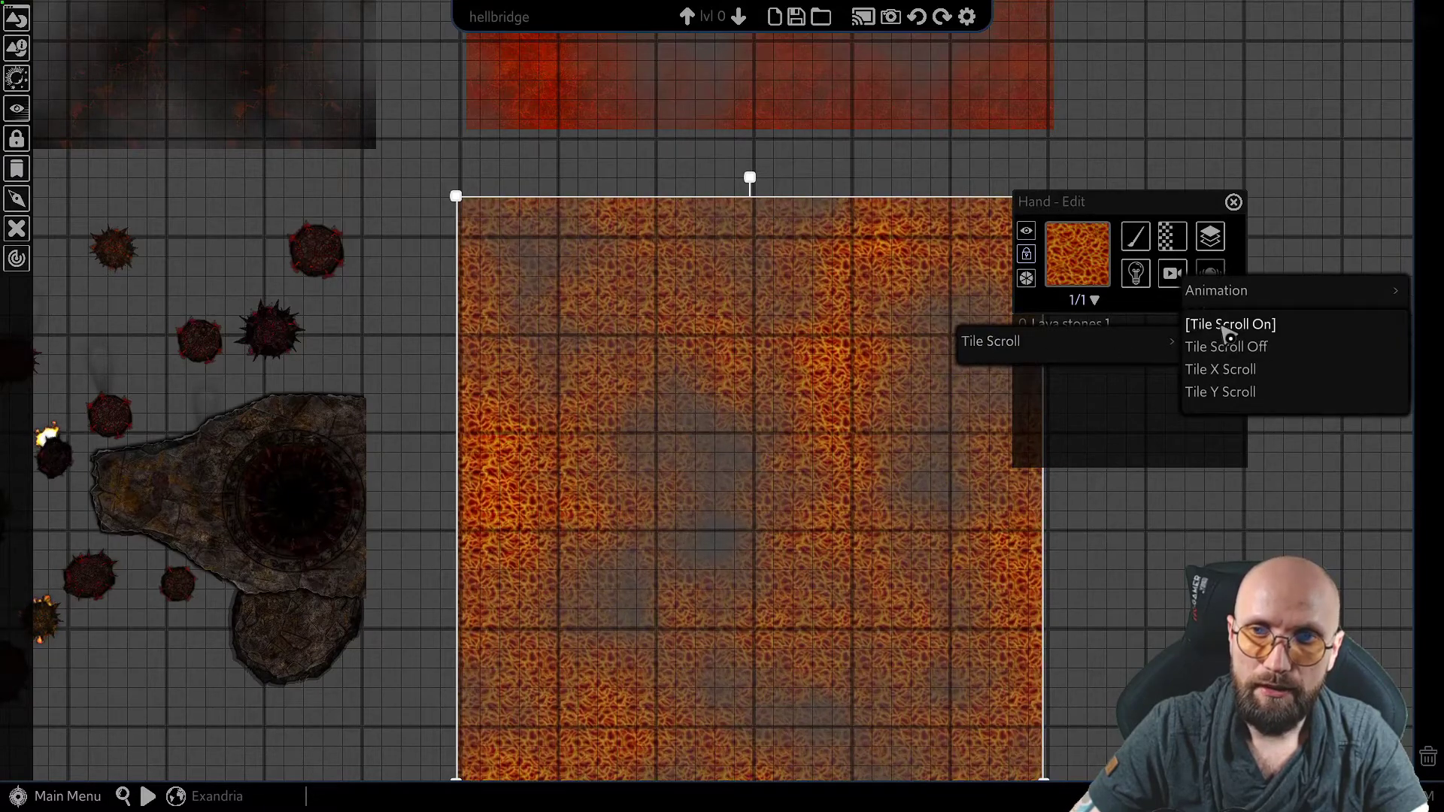
pyautogui.click(1233, 348)
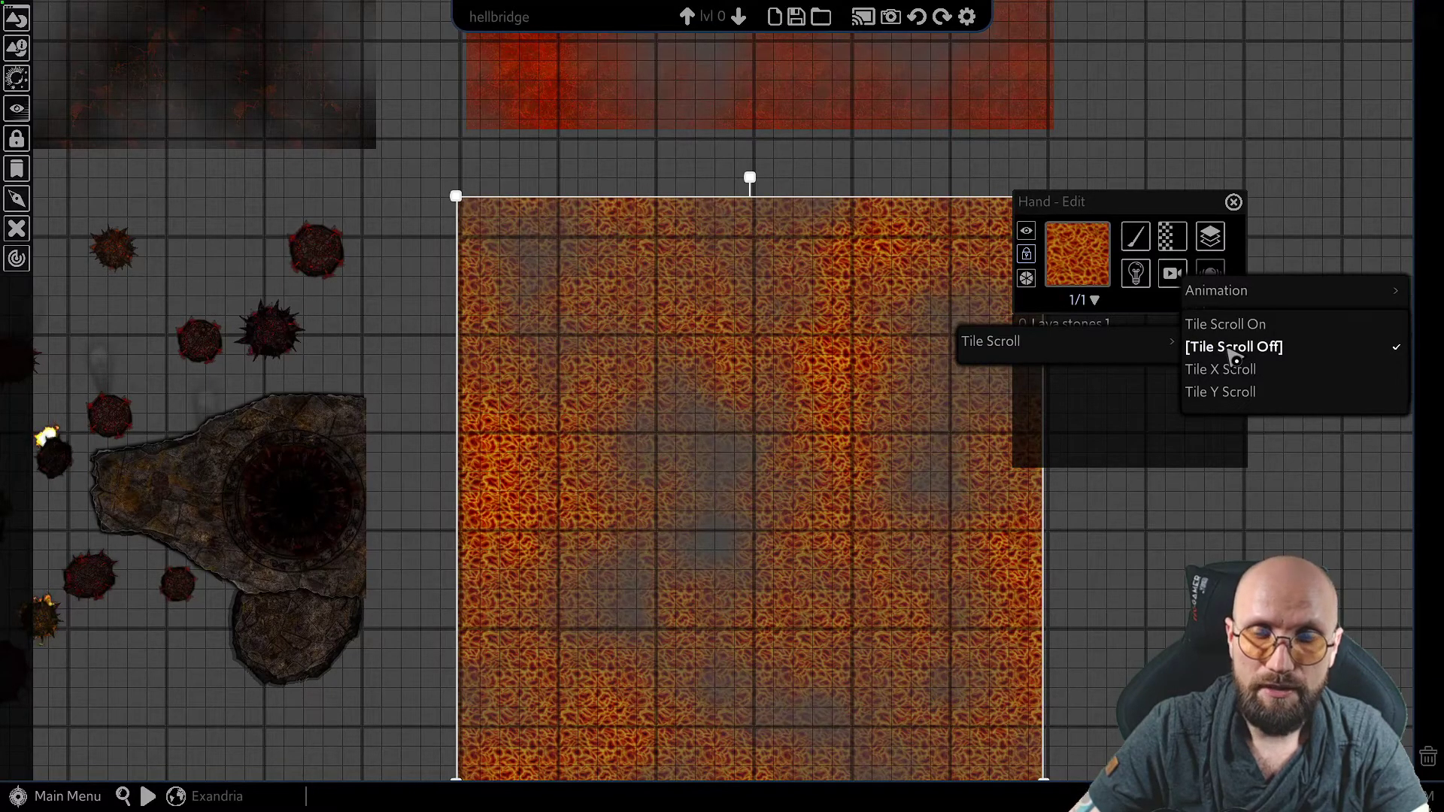
pyautogui.click(1235, 331)
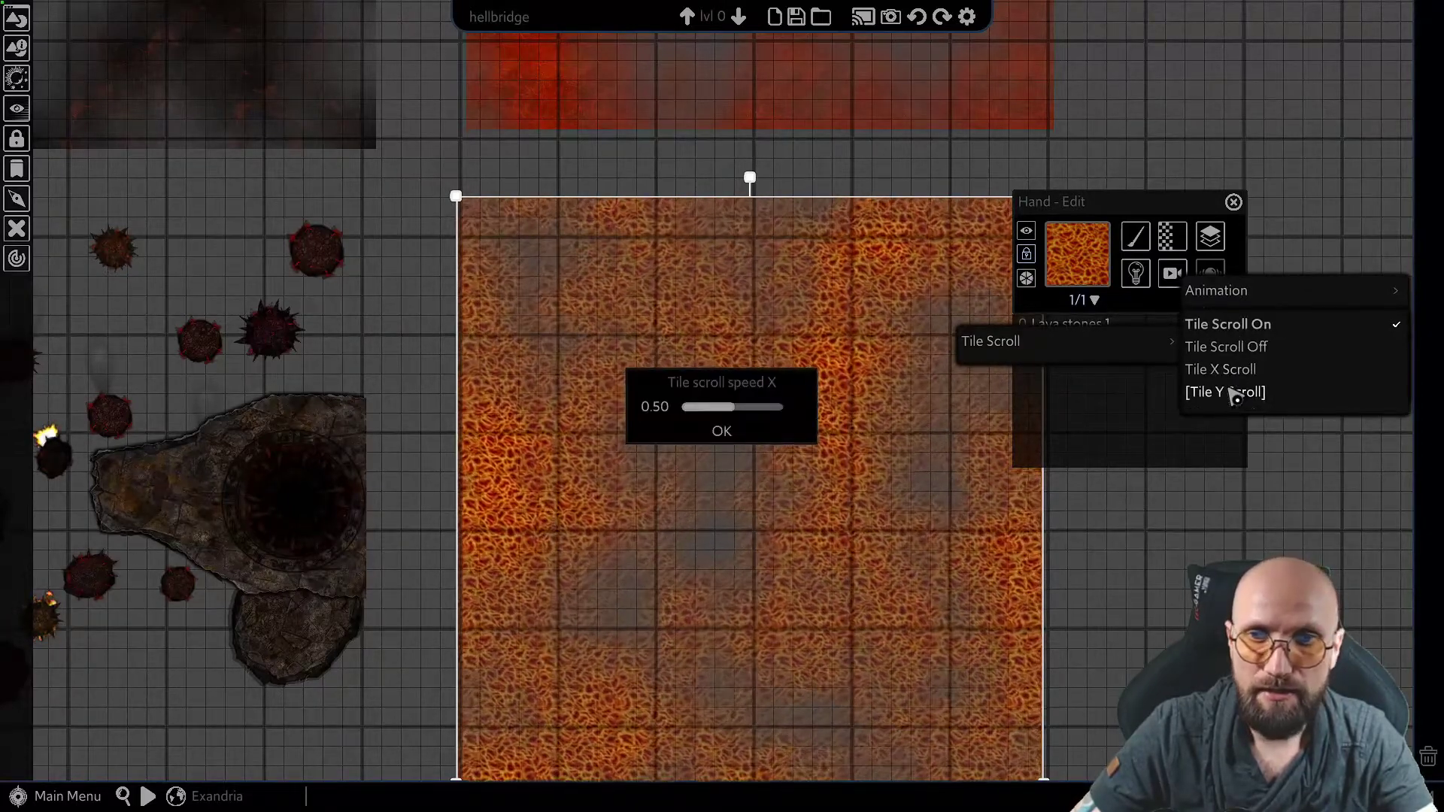
# Open the tile scroll speed X and Y settings of Lava stones 1, try 10.00 for Y and set it to 0.65
pyautogui.click(1188, 392)
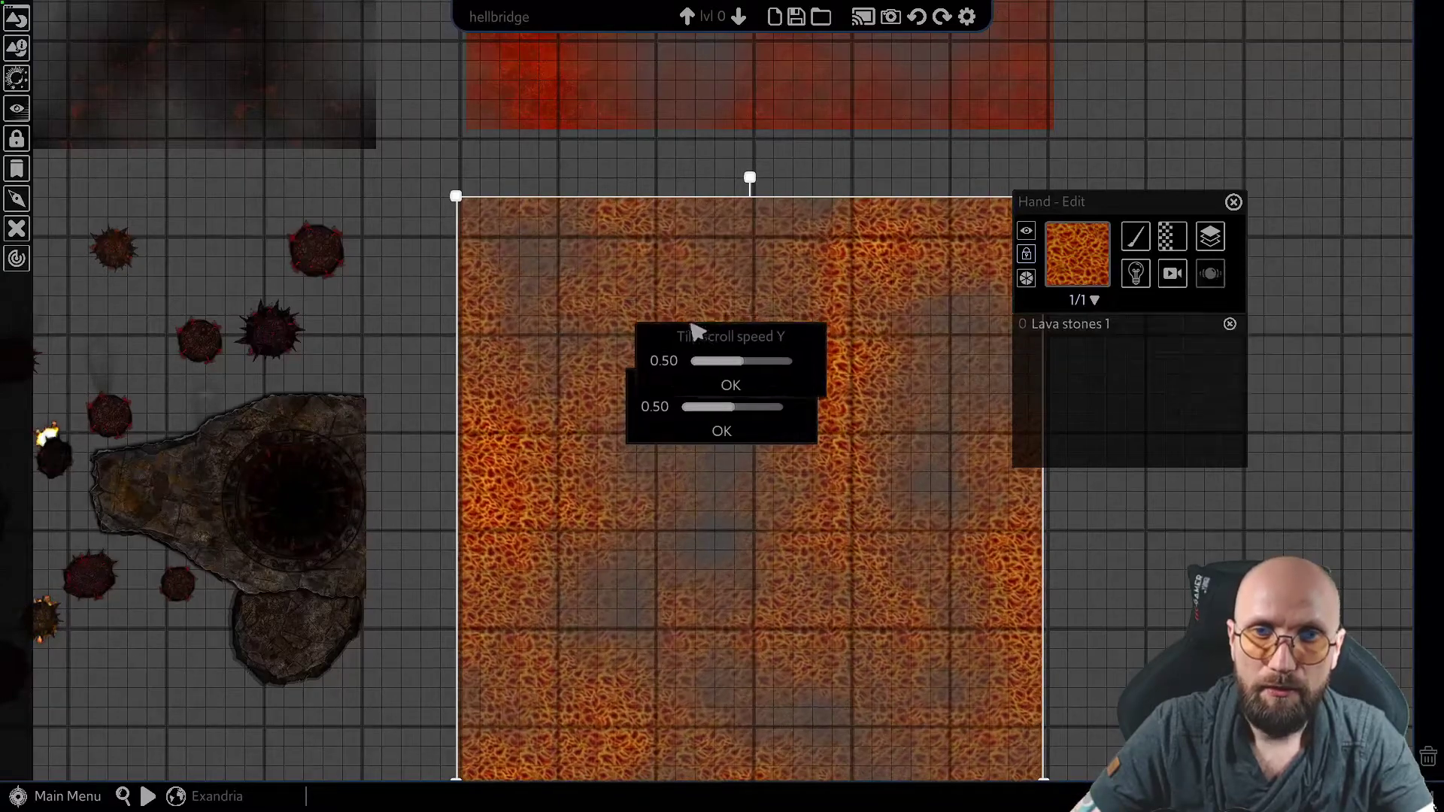
pyautogui.moveTo(760, 368); pyautogui.dragTo(388, 357)
pyautogui.moveTo(503, 229); pyautogui.dragTo(342, 265)
pyautogui.scroll(5, 451, 316)
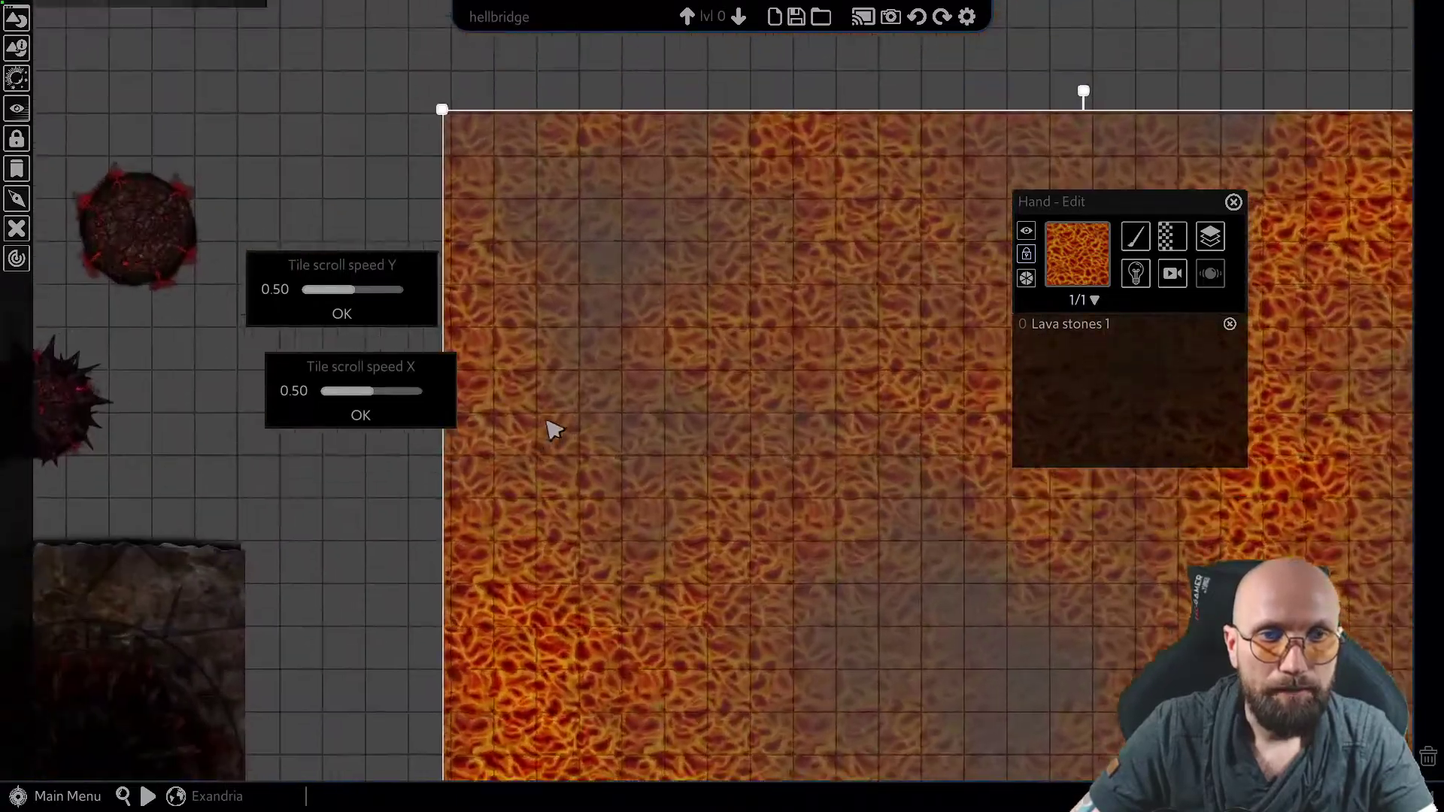
pyautogui.scroll(5, 548, 424)
pyautogui.moveTo(549, 325); pyautogui.dragTo(603, 412, button='middle')
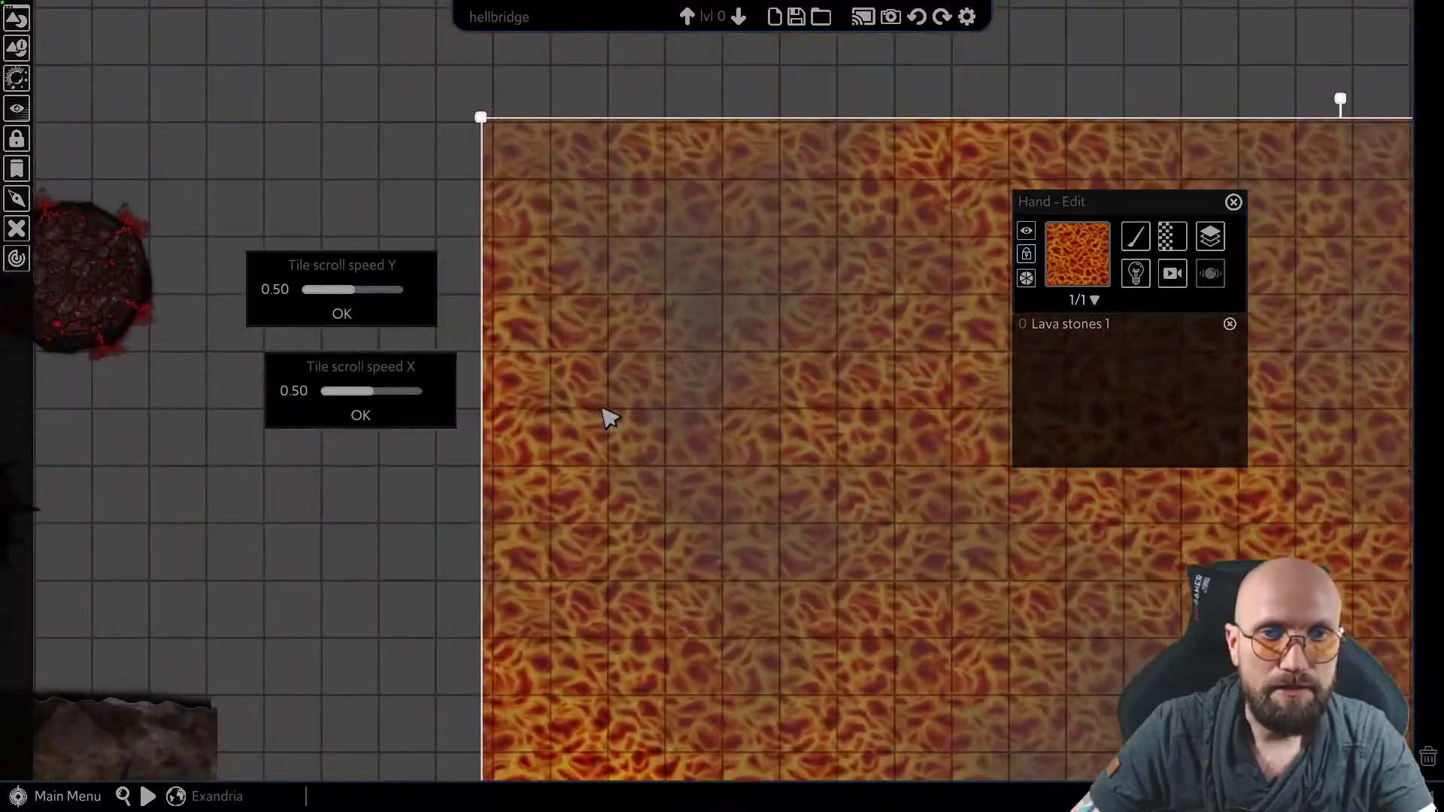
pyautogui.scroll(1, 553, 376)
pyautogui.moveTo(365, 290); pyautogui.dragTo(487, 266)
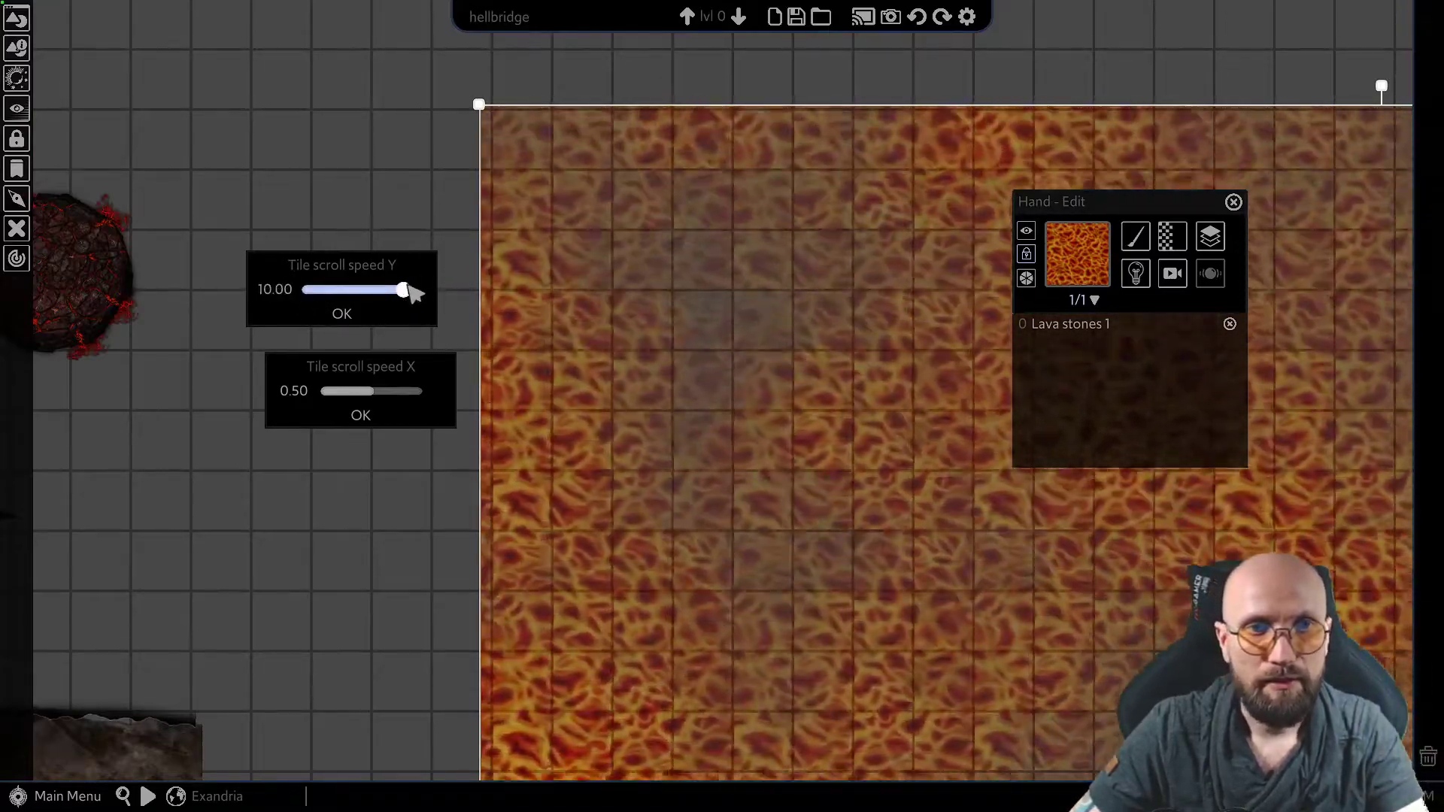
pyautogui.moveTo(408, 288); pyautogui.dragTo(363, 311)
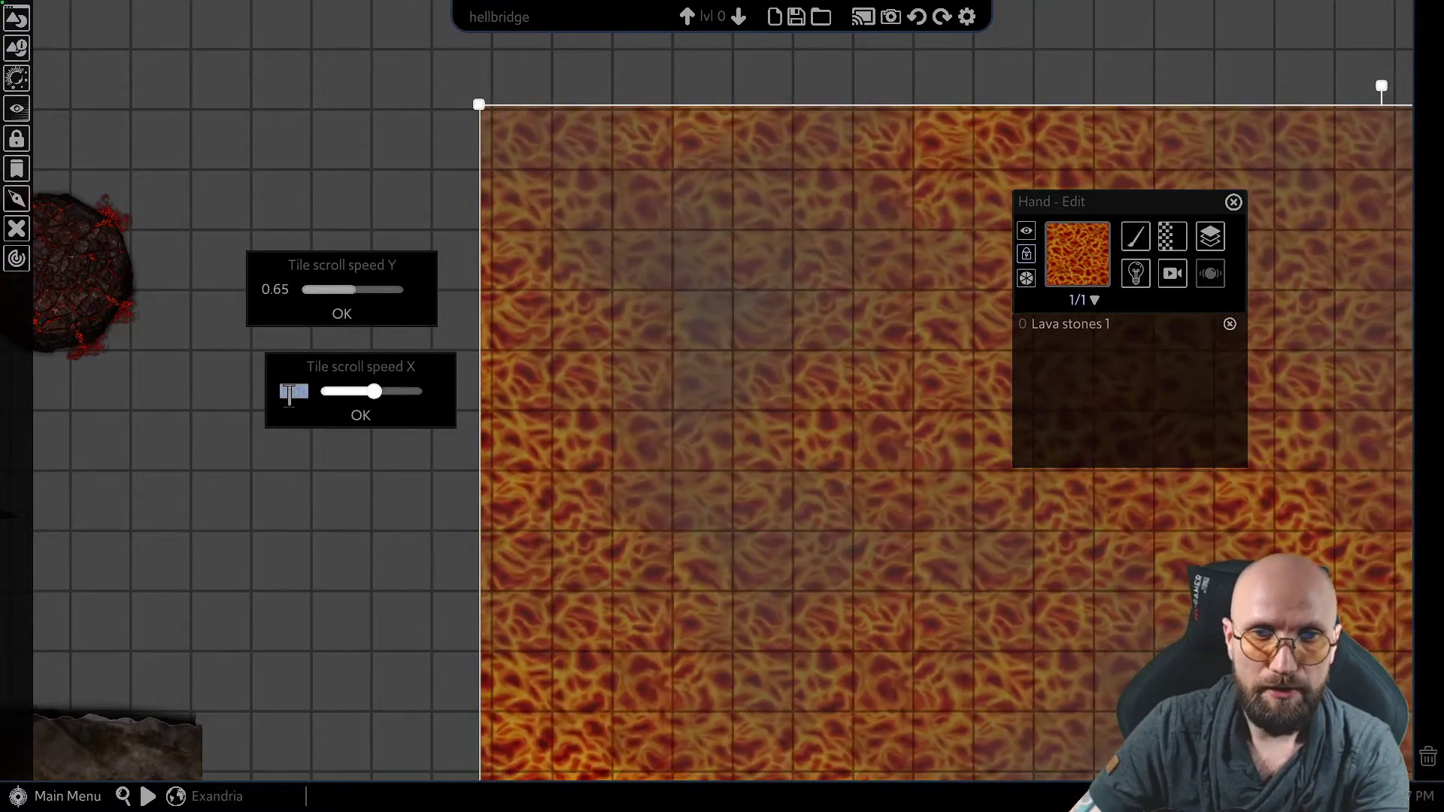
pyautogui.click(370, 418)
# Examine the scrolling motion of the Lava stones 1 texture across its whole area
pyautogui.moveTo(628, 518); pyautogui.dragTo(543, 355, button='middle')
pyautogui.scroll(-2, 613, 414)
pyautogui.scroll(-2, 622, 423)
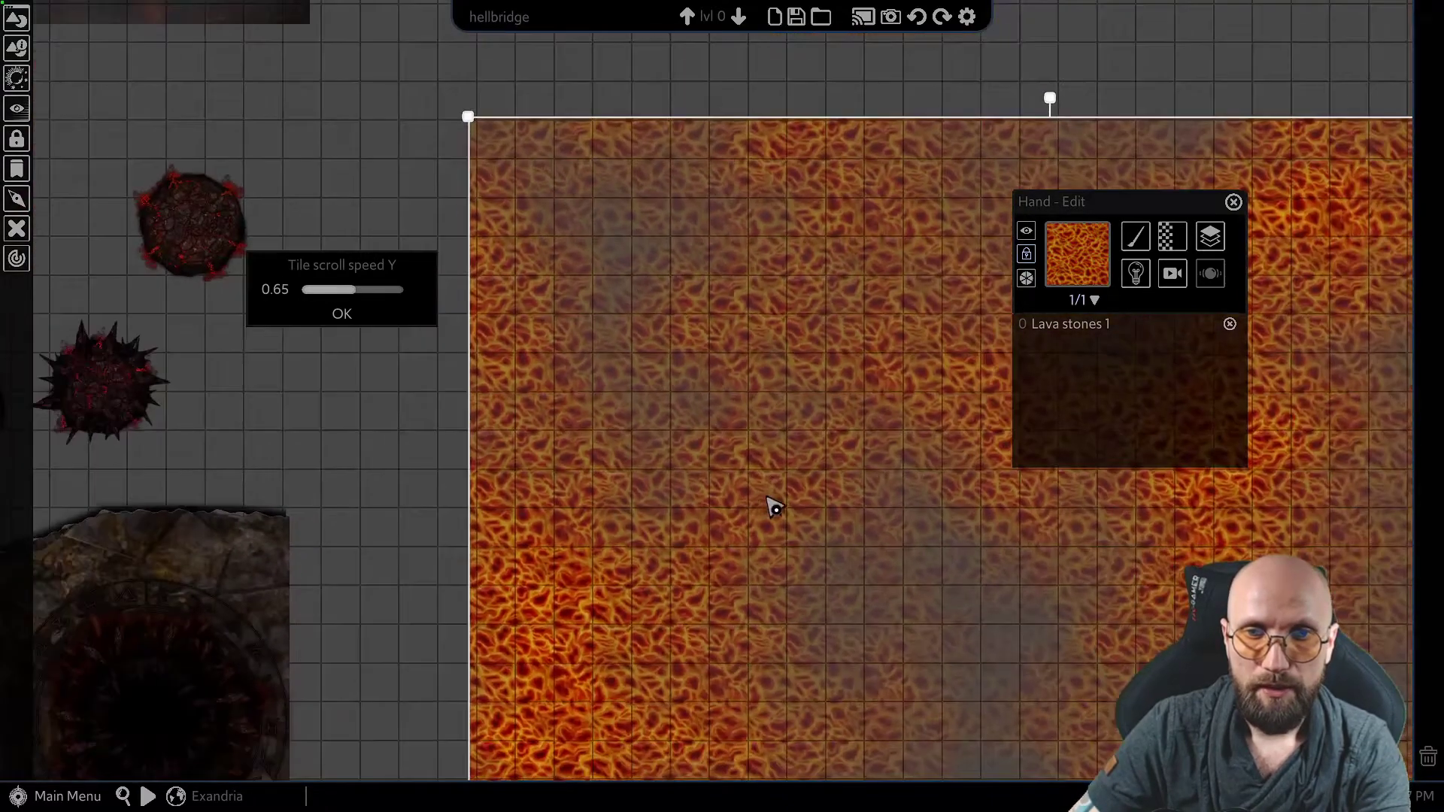
pyautogui.moveTo(773, 506); pyautogui.dragTo(741, 229, button='right')
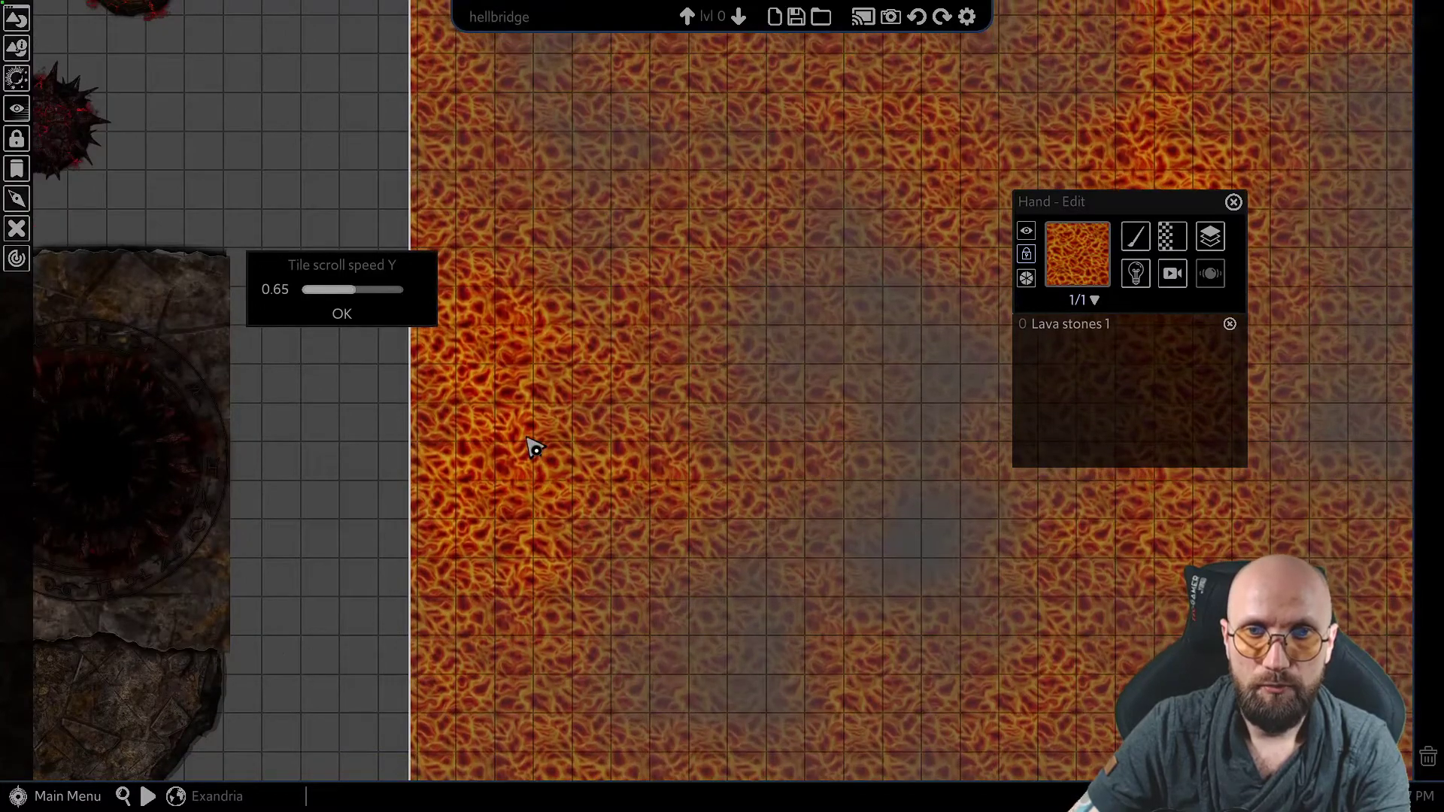
pyautogui.moveTo(716, 323); pyautogui.dragTo(739, 609, button='right')
pyautogui.moveTo(677, 366); pyautogui.dragTo(737, 635, button='right')
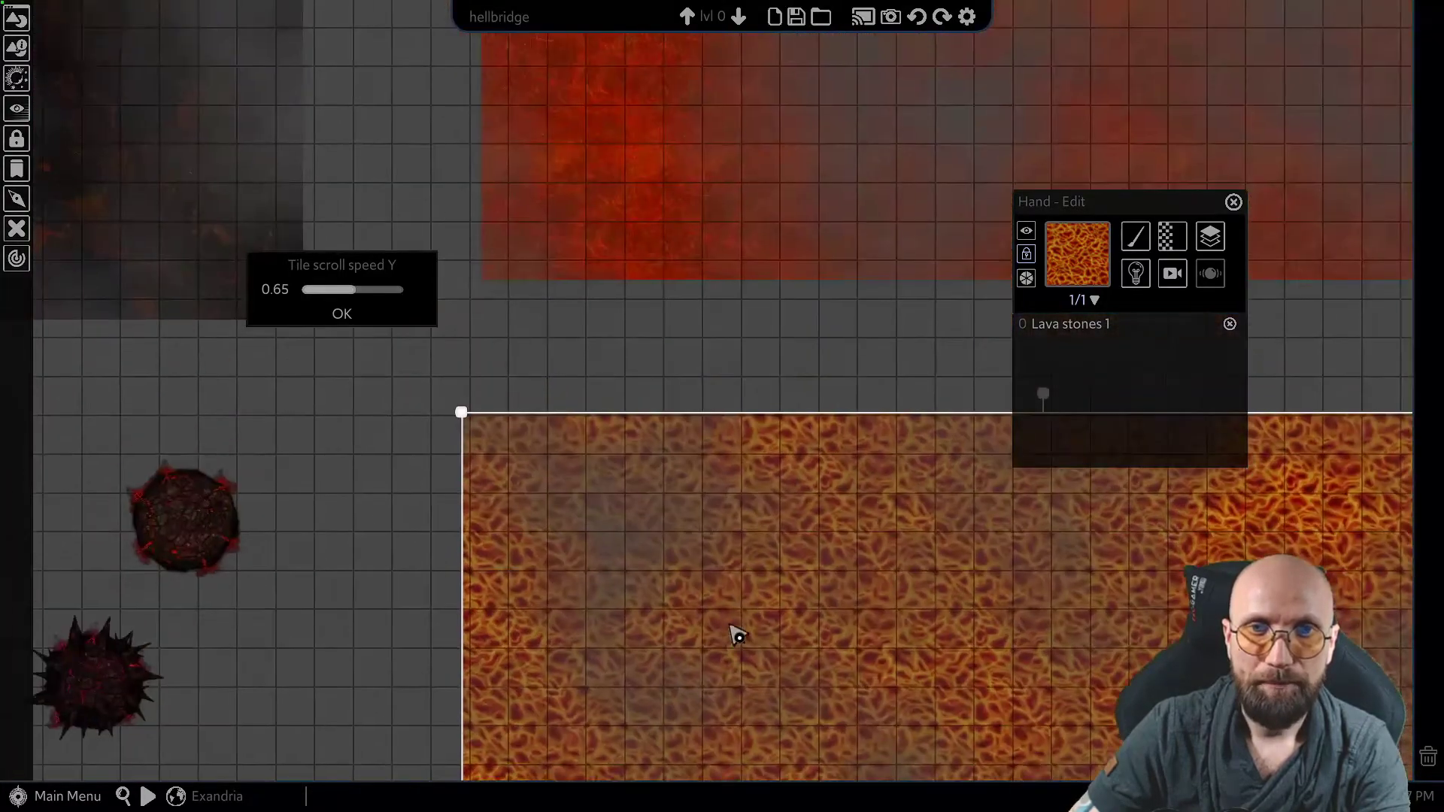
pyautogui.moveTo(737, 267); pyautogui.dragTo(707, 313, button='right')
pyautogui.scroll(-4, 707, 316)
pyautogui.moveTo(788, 444); pyautogui.dragTo(779, 275, button='right')
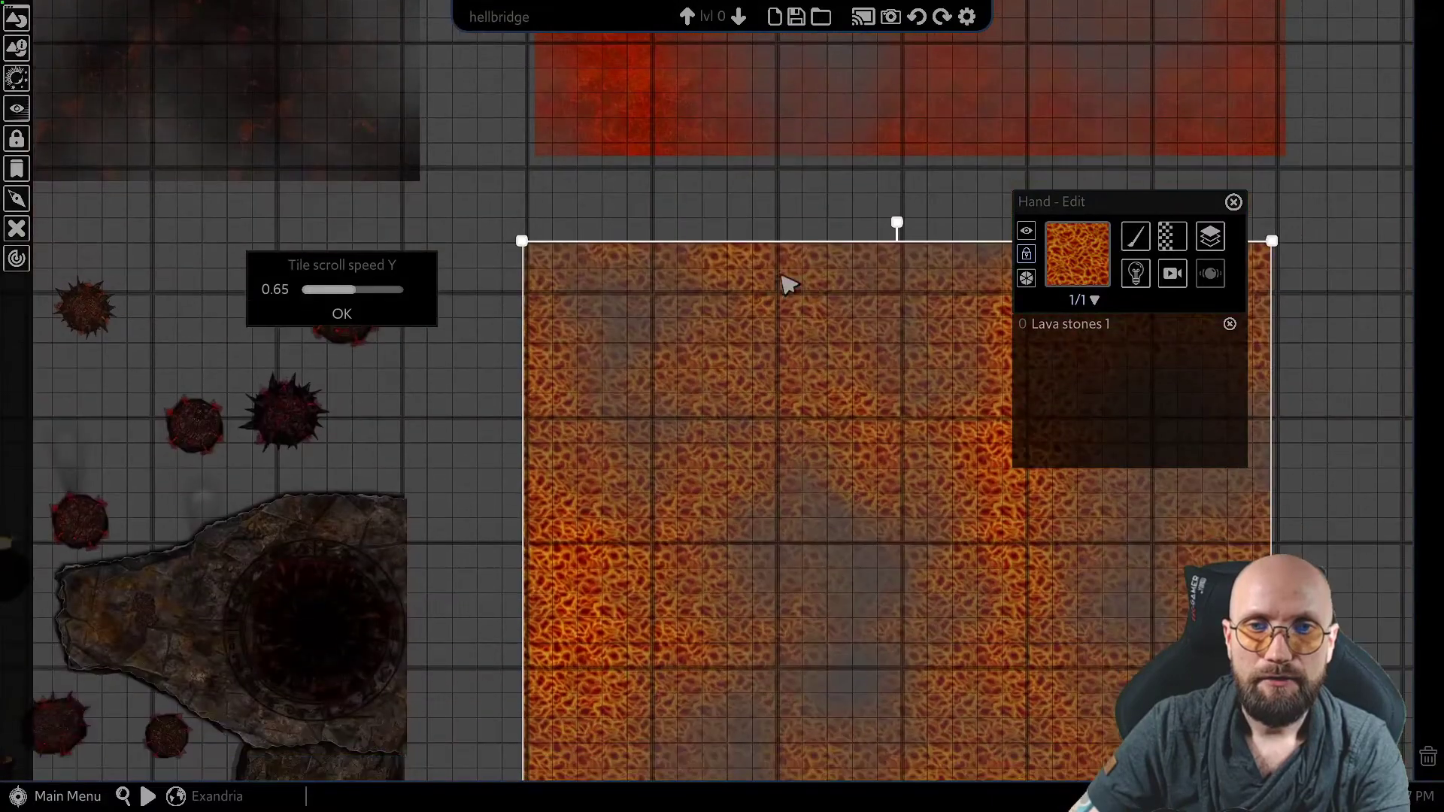
pyautogui.moveTo(818, 558); pyautogui.dragTo(784, 440, button='right')
pyautogui.moveTo(861, 309); pyautogui.dragTo(798, 522, button='right')
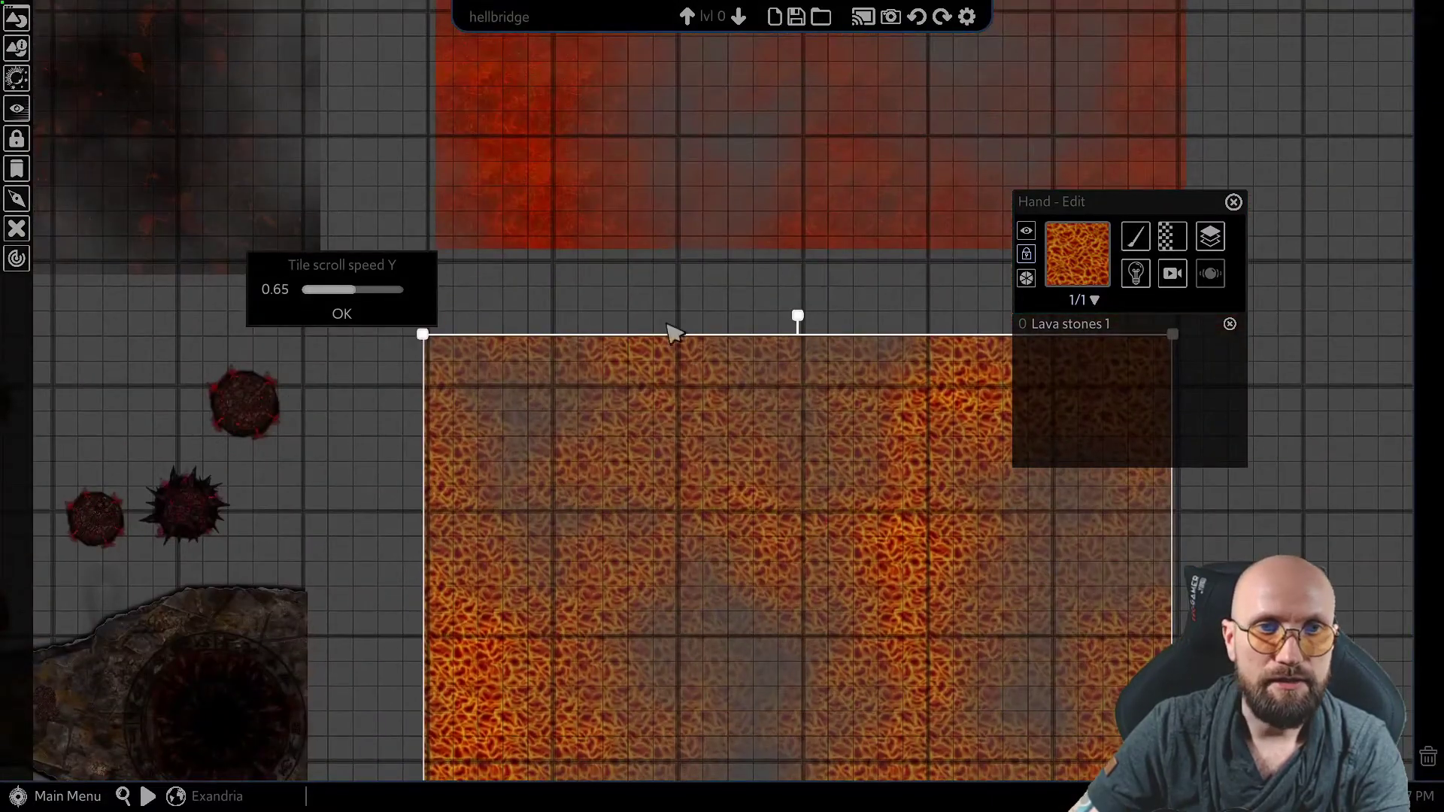
# Move the LavaTile2 texture down so it exactly covers the Lava stones 1 texture
pyautogui.moveTo(673, 115); pyautogui.dragTo(675, 286, button='right')
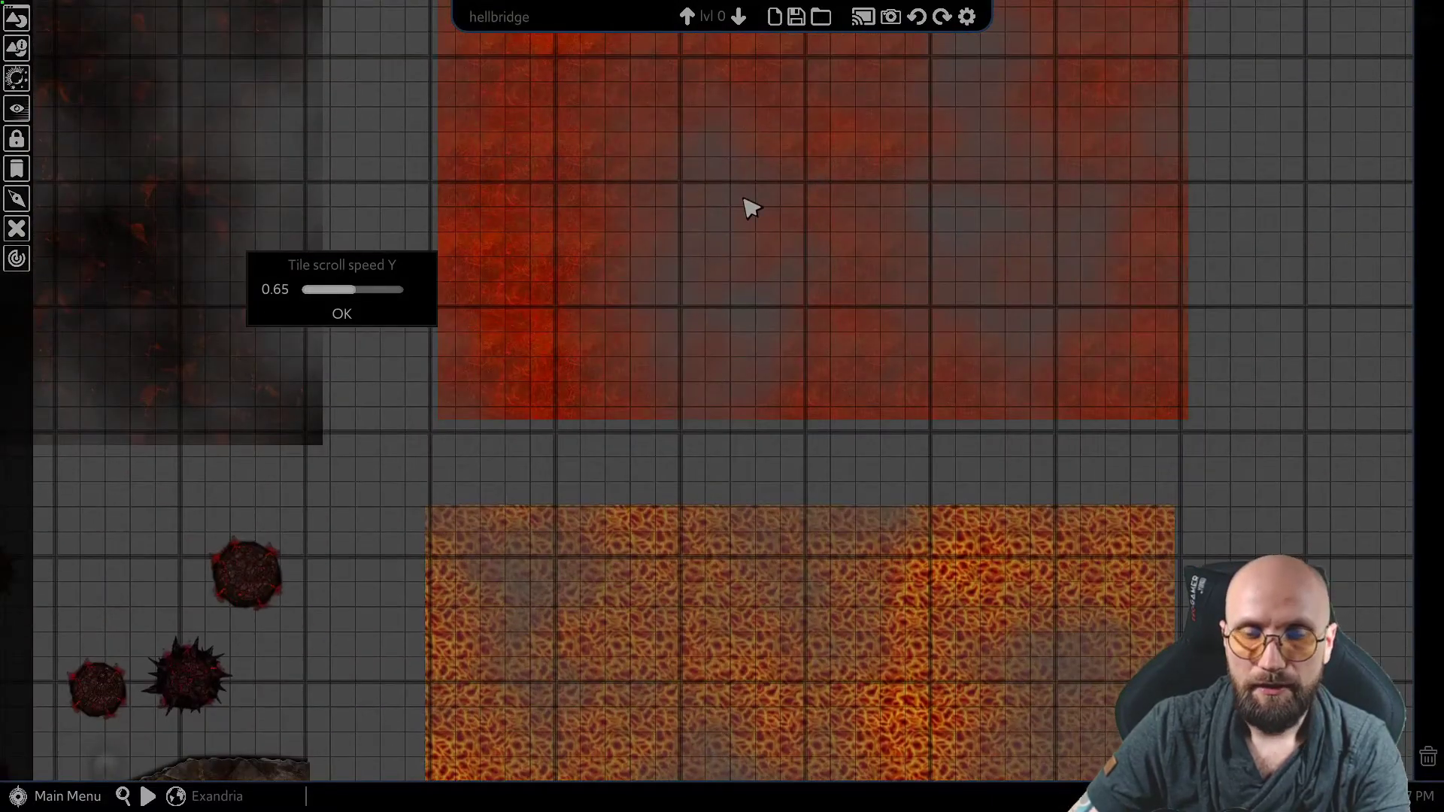
pyautogui.moveTo(789, 151); pyautogui.dragTo(768, 695)
pyautogui.moveTo(835, 403); pyautogui.dragTo(933, 74, button='right')
pyautogui.moveTo(892, 267); pyautogui.dragTo(891, 546)
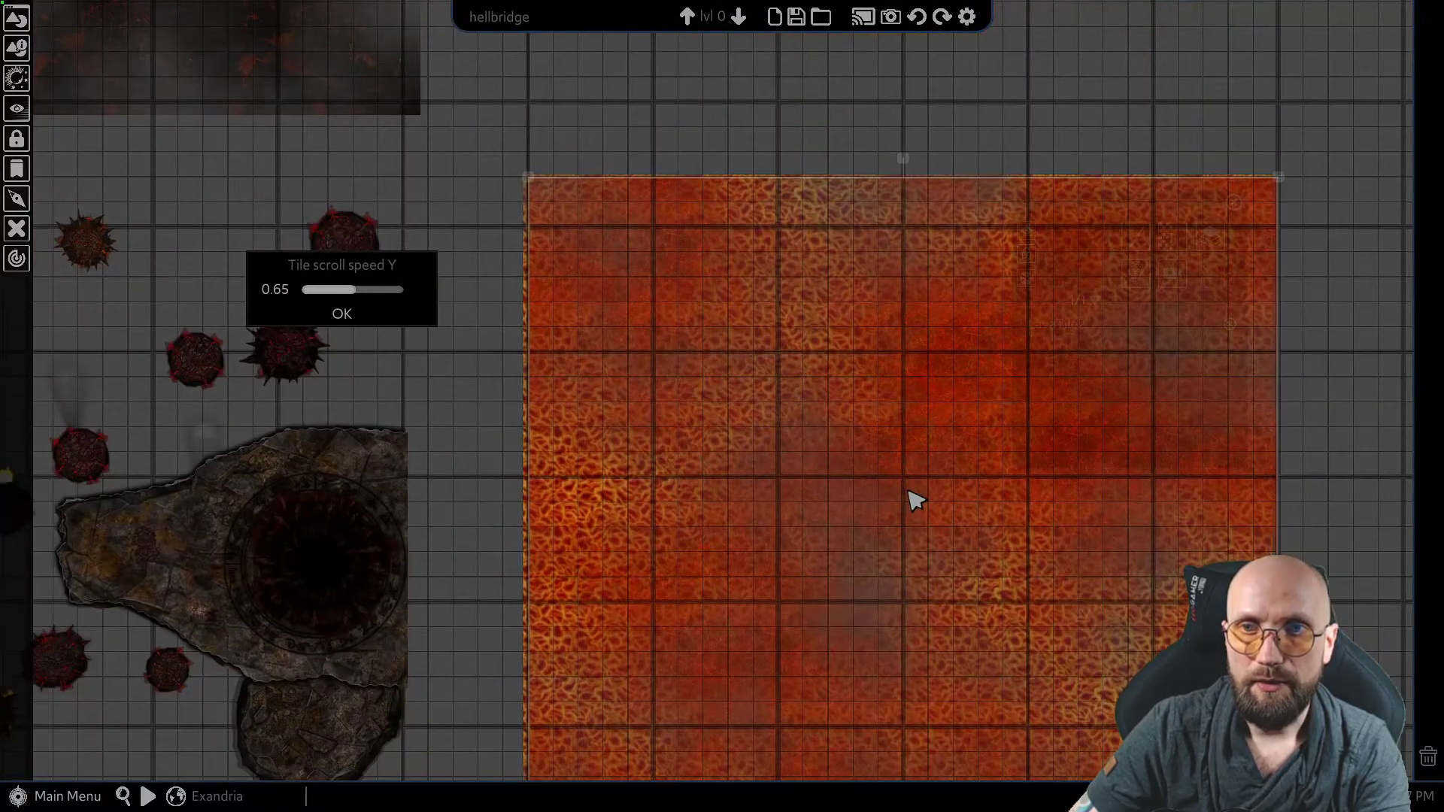
# Move the LavaTile1 texture onto the stack of LavaTile2 and Lava stones 1 and align their edges
pyautogui.moveTo(719, 49); pyautogui.dragTo(766, 255, button='right')
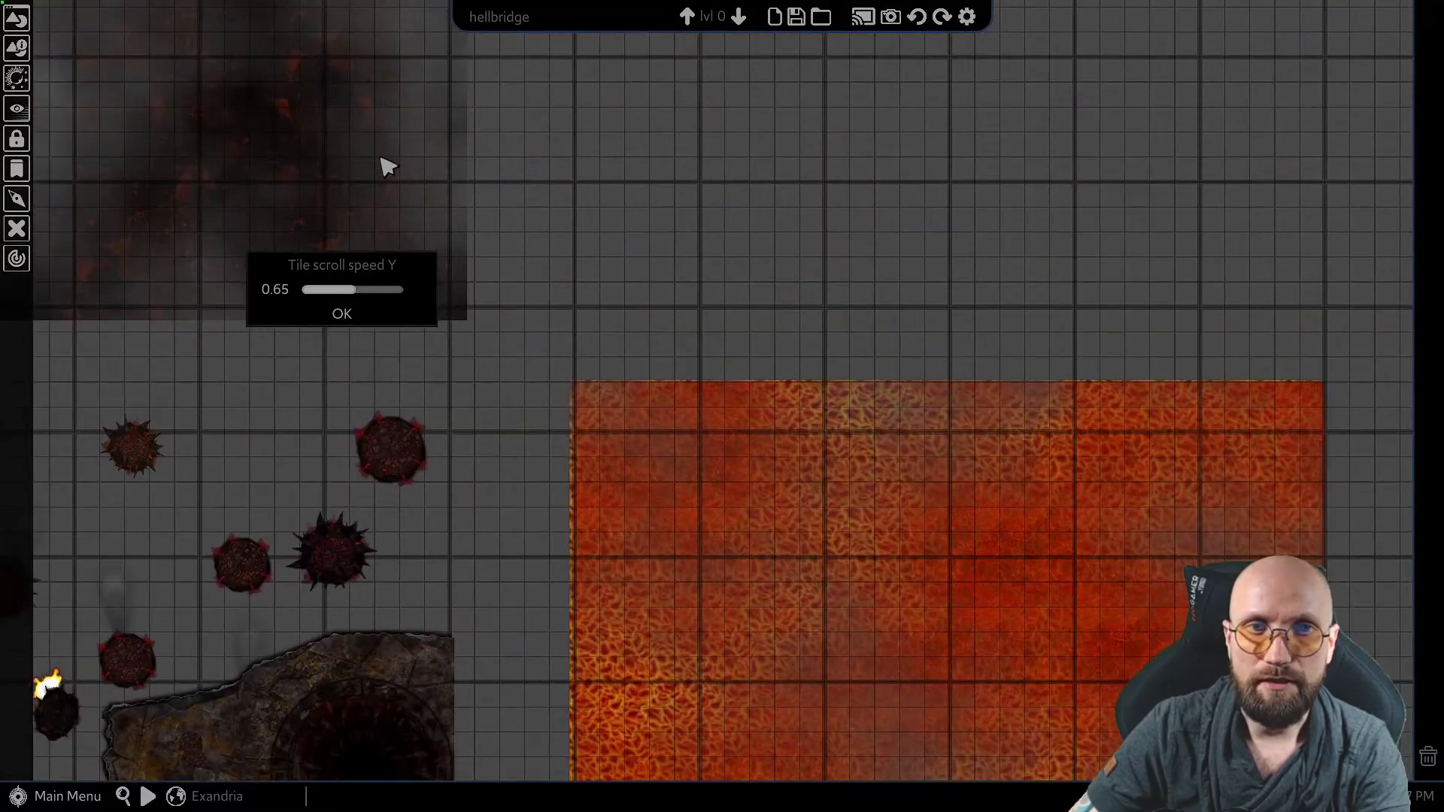
pyautogui.click(300, 119)
pyautogui.moveTo(300, 118); pyautogui.dragTo(1112, 708)
pyautogui.moveTo(908, 361); pyautogui.dragTo(868, 128, button='right')
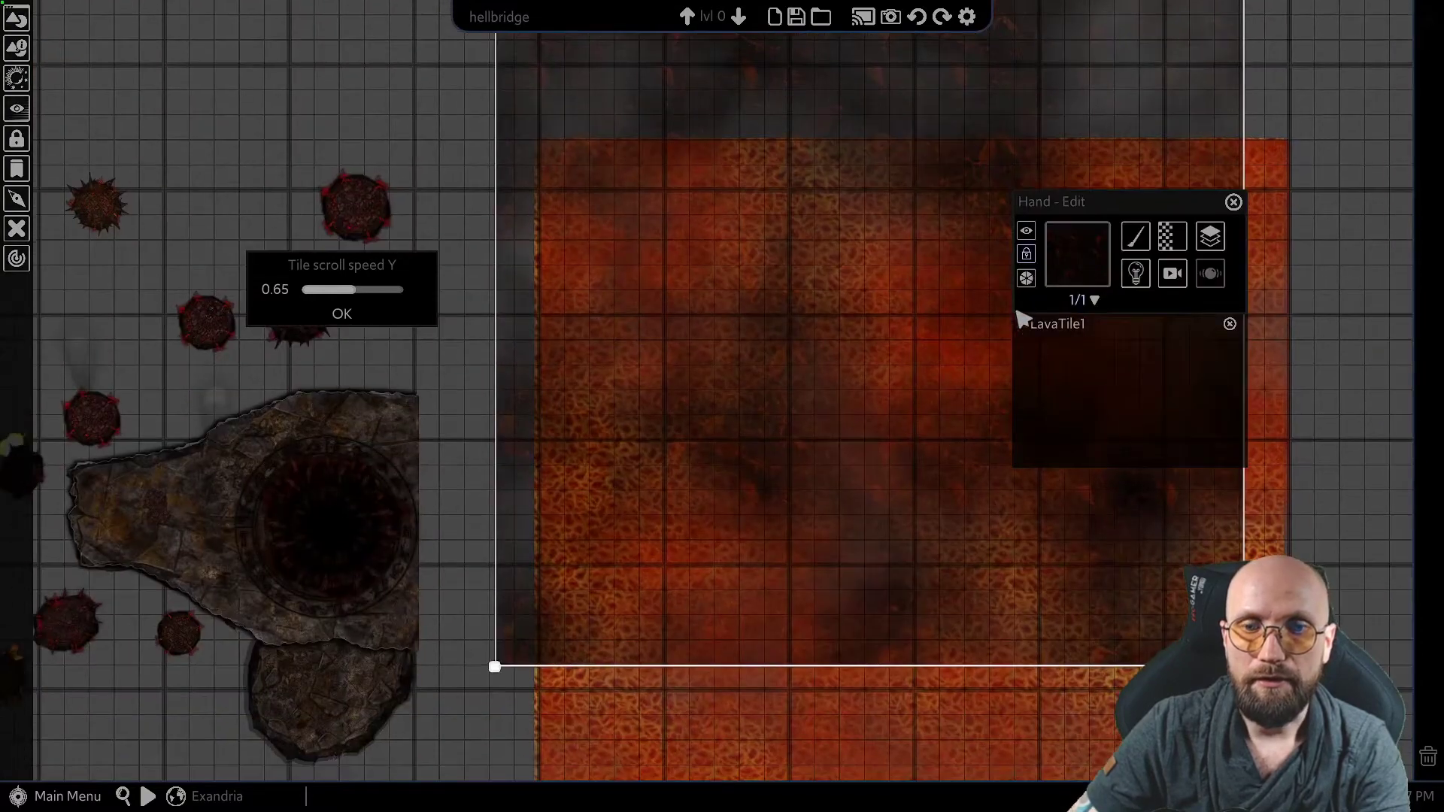
pyautogui.moveTo(1016, 311); pyautogui.dragTo(677, 255, button='right')
pyautogui.moveTo(674, 255); pyautogui.dragTo(700, 433)
pyautogui.moveTo(727, 381); pyautogui.dragTo(1001, 287, button='right')
pyautogui.scroll(-2, 801, 393)
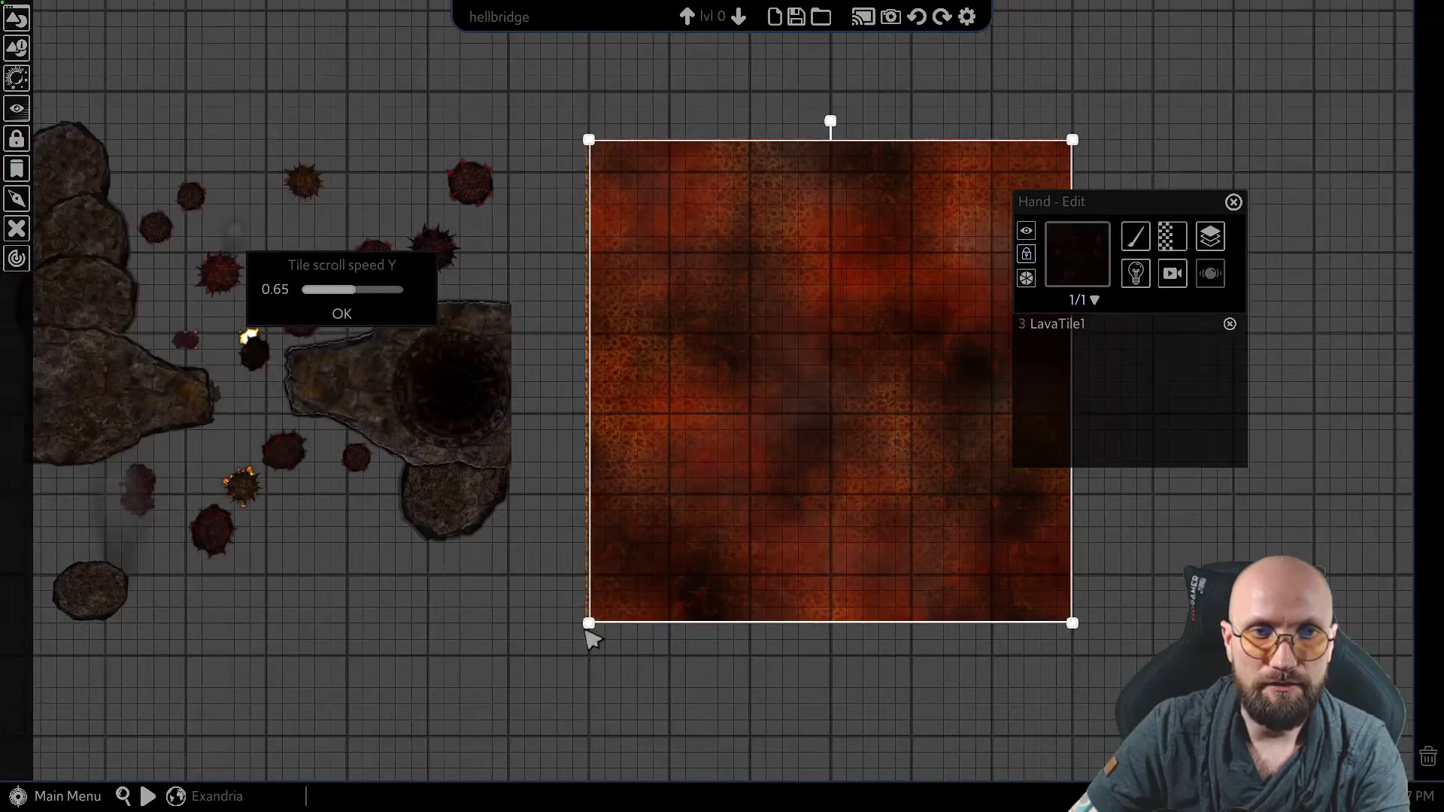
# Select all three stacked lava textures together and move them back beneath the map objects
pyautogui.click(560, 666)
pyautogui.click(728, 619)
pyautogui.moveTo(847, 455); pyautogui.dragTo(287, 452)
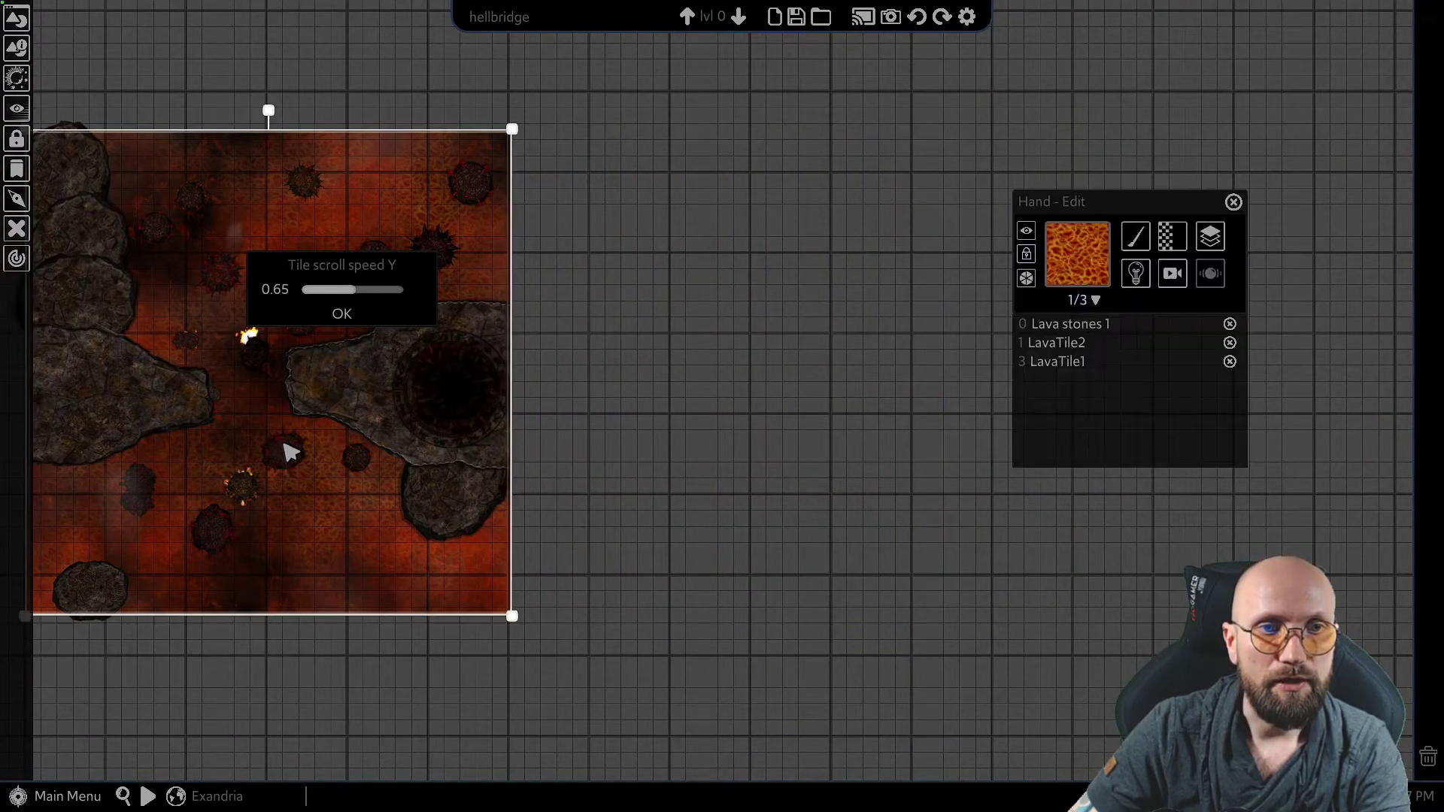
# Deselect the lava textures and examine the combined lava animation between the rock platforms and across the upper part of the map
pyautogui.moveTo(381, 559); pyautogui.dragTo(826, 589, button='right')
pyautogui.scroll(3, 721, 540)
pyautogui.click(416, 491)
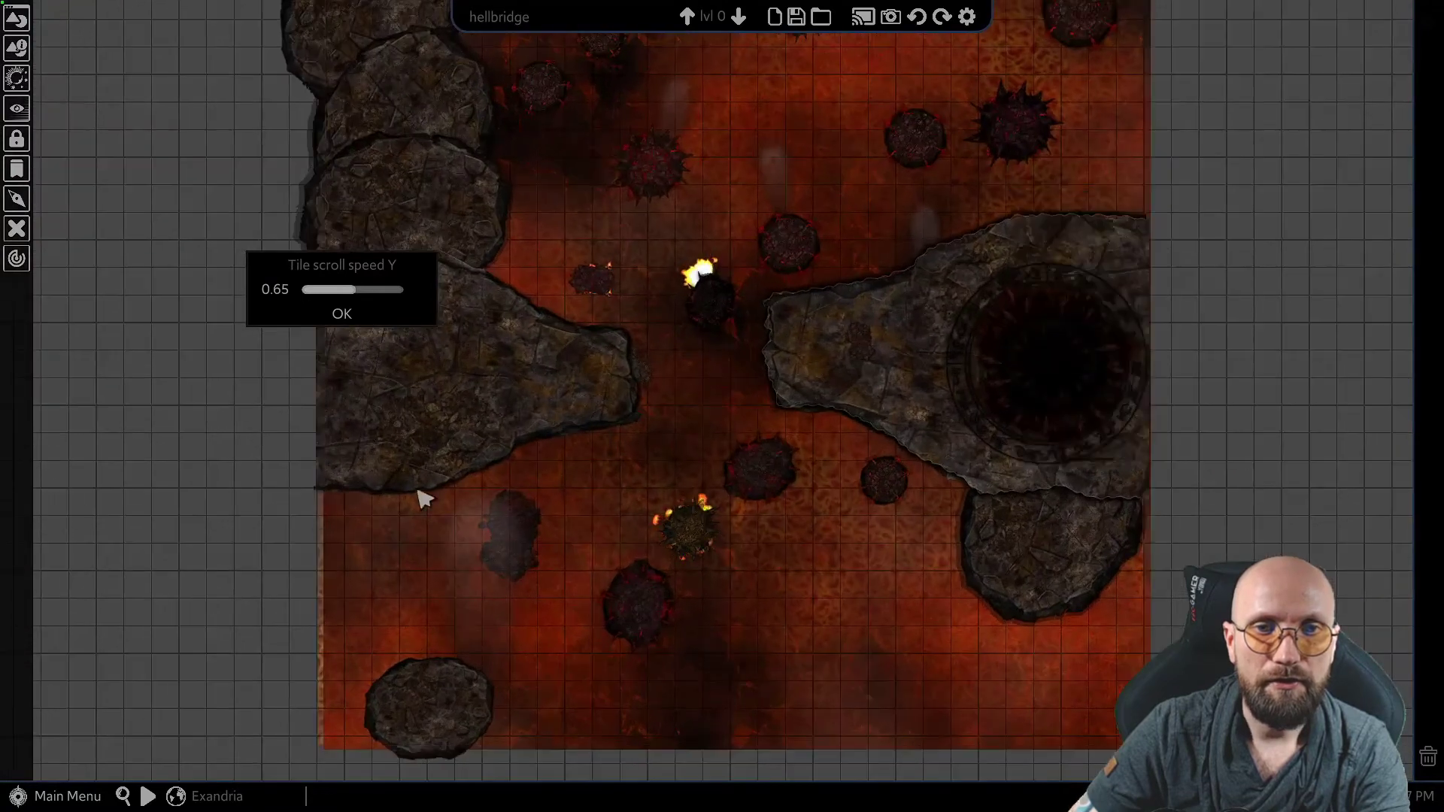
pyautogui.scroll(1, 581, 422)
pyautogui.scroll(1, 588, 430)
pyautogui.moveTo(692, 326); pyautogui.dragTo(644, 381, button='right')
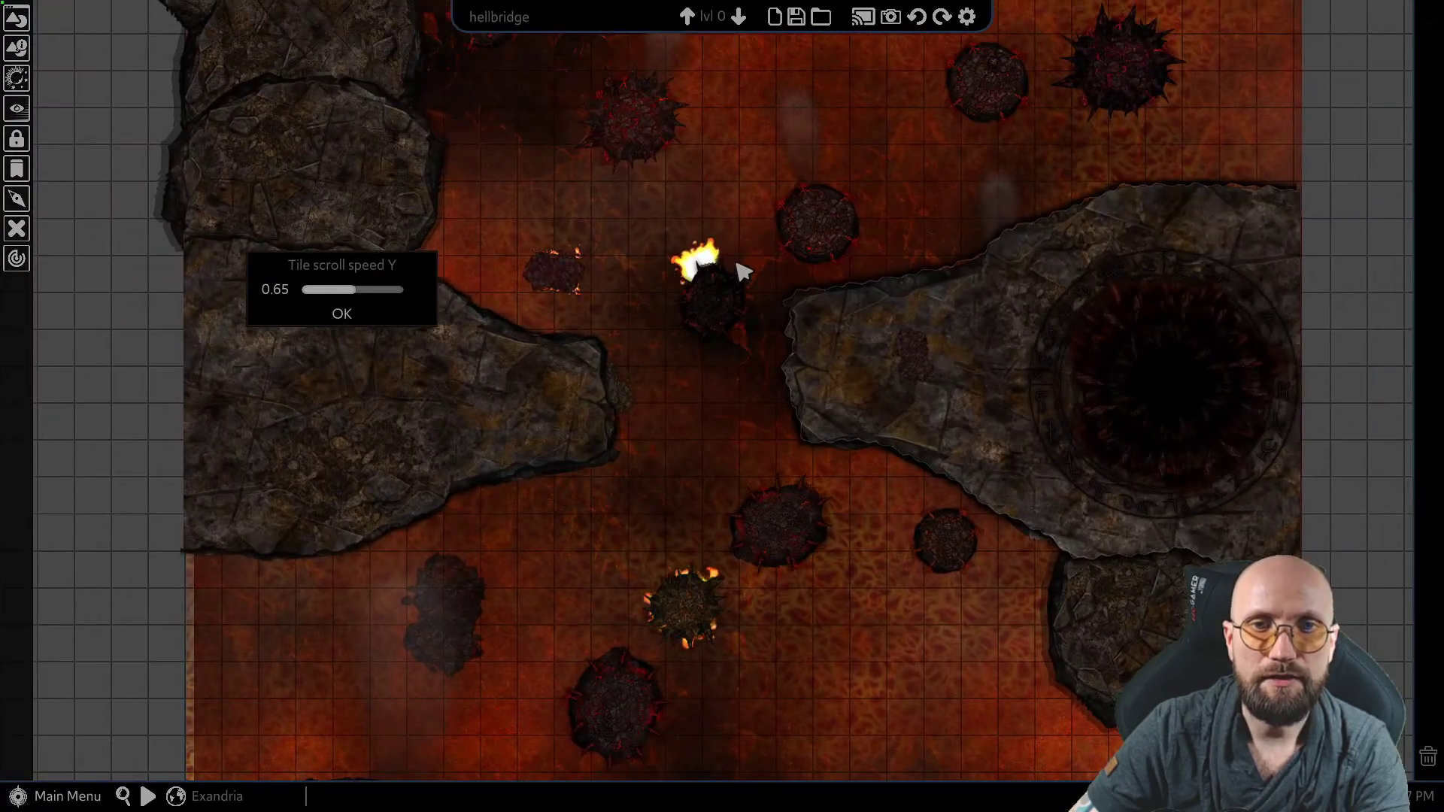
pyautogui.moveTo(738, 271); pyautogui.dragTo(761, 336, button='right')
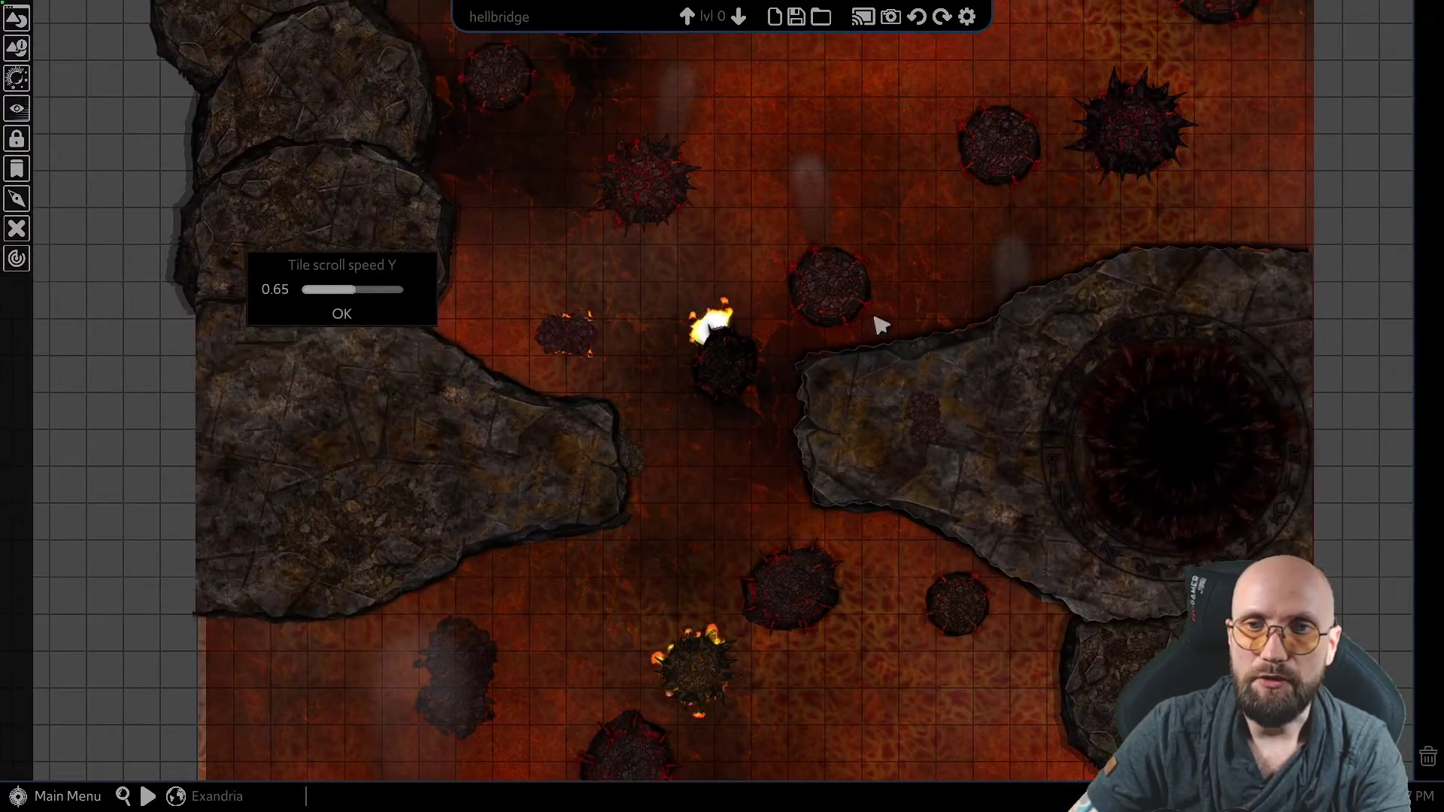
pyautogui.moveTo(807, 234); pyautogui.dragTo(725, 392, button='right')
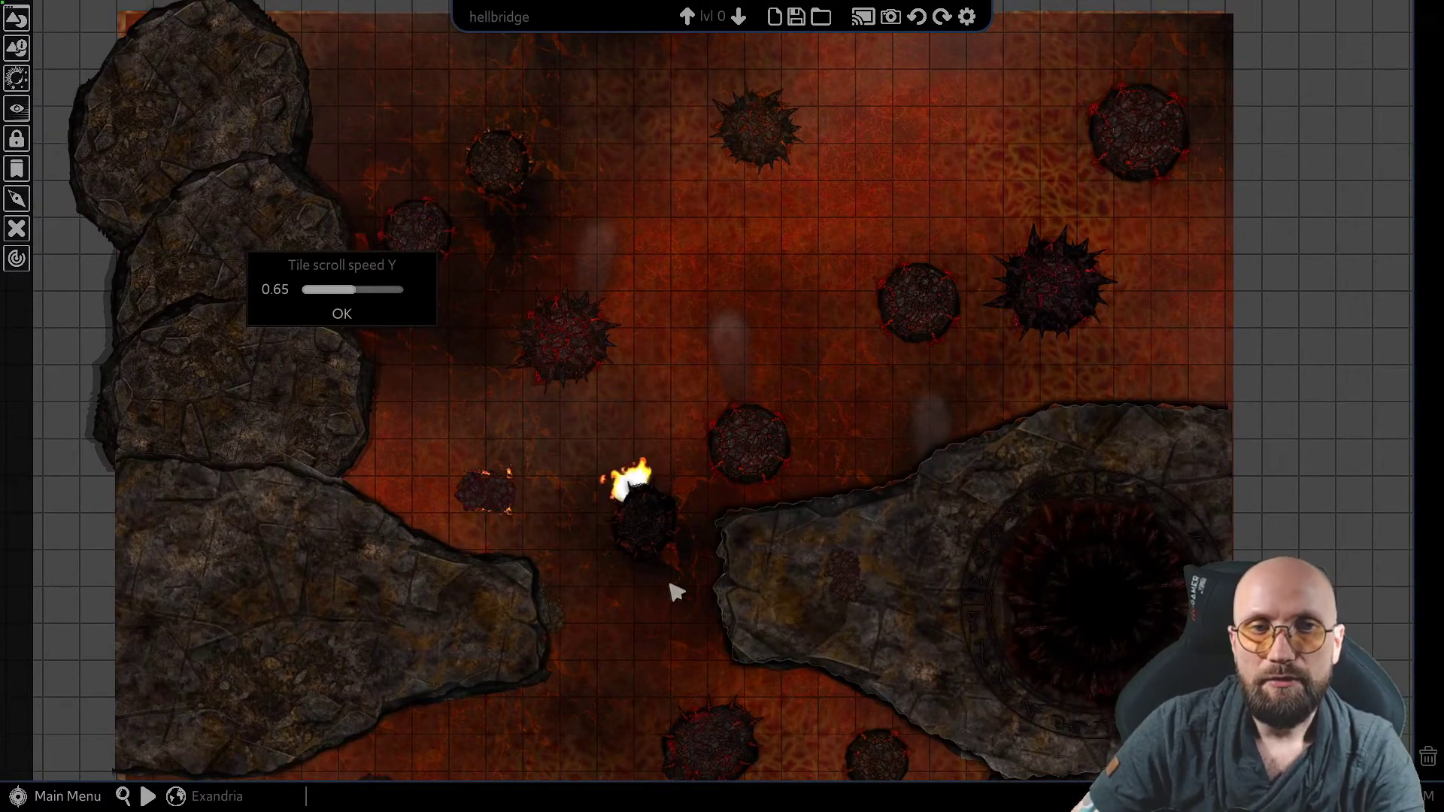
# Close the Tile scroll speed Y setting and inspect the lava around the burning rock between the two platforms up close
pyautogui.click(343, 315)
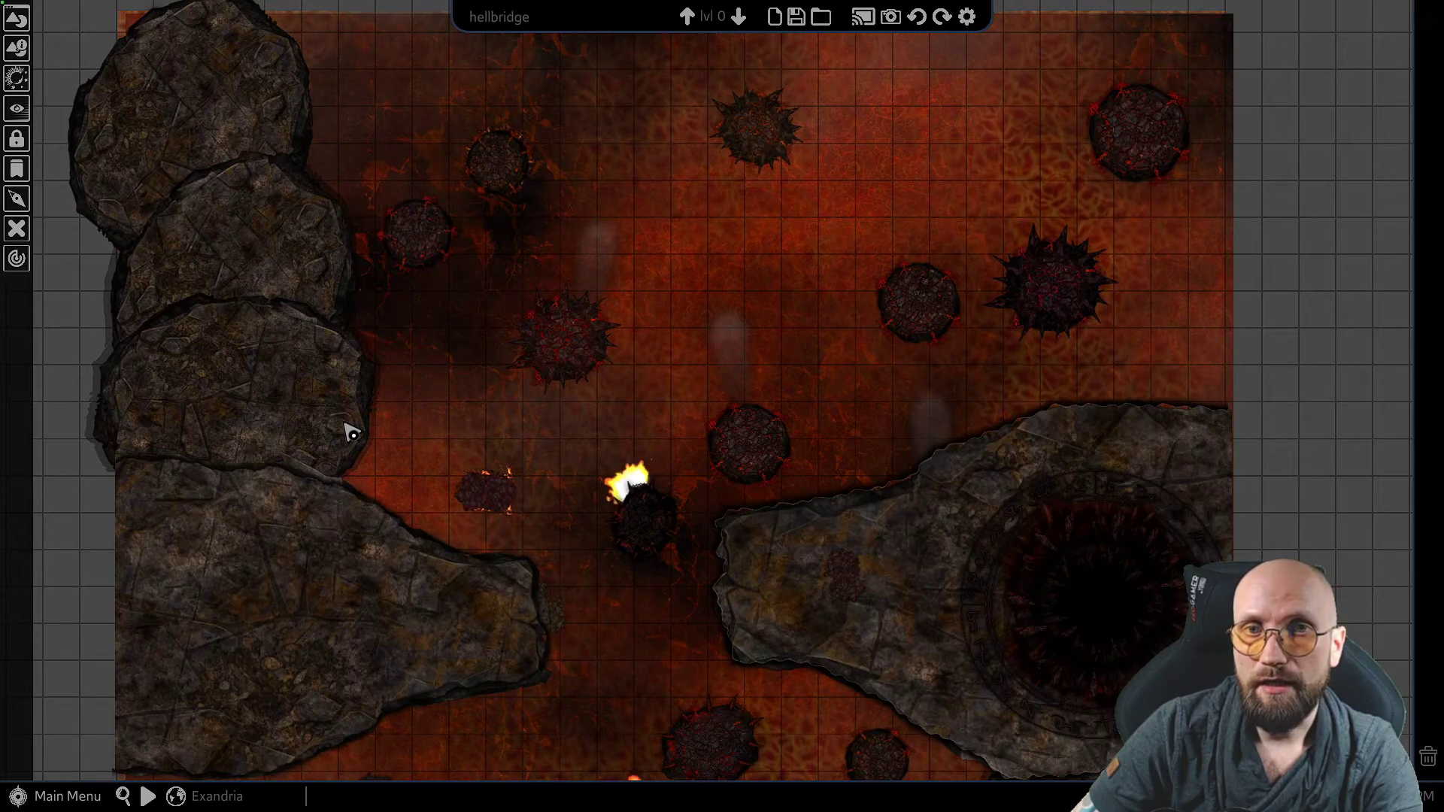
pyautogui.scroll(2, 346, 426)
pyautogui.moveTo(617, 424); pyautogui.dragTo(590, 376, button='middle')
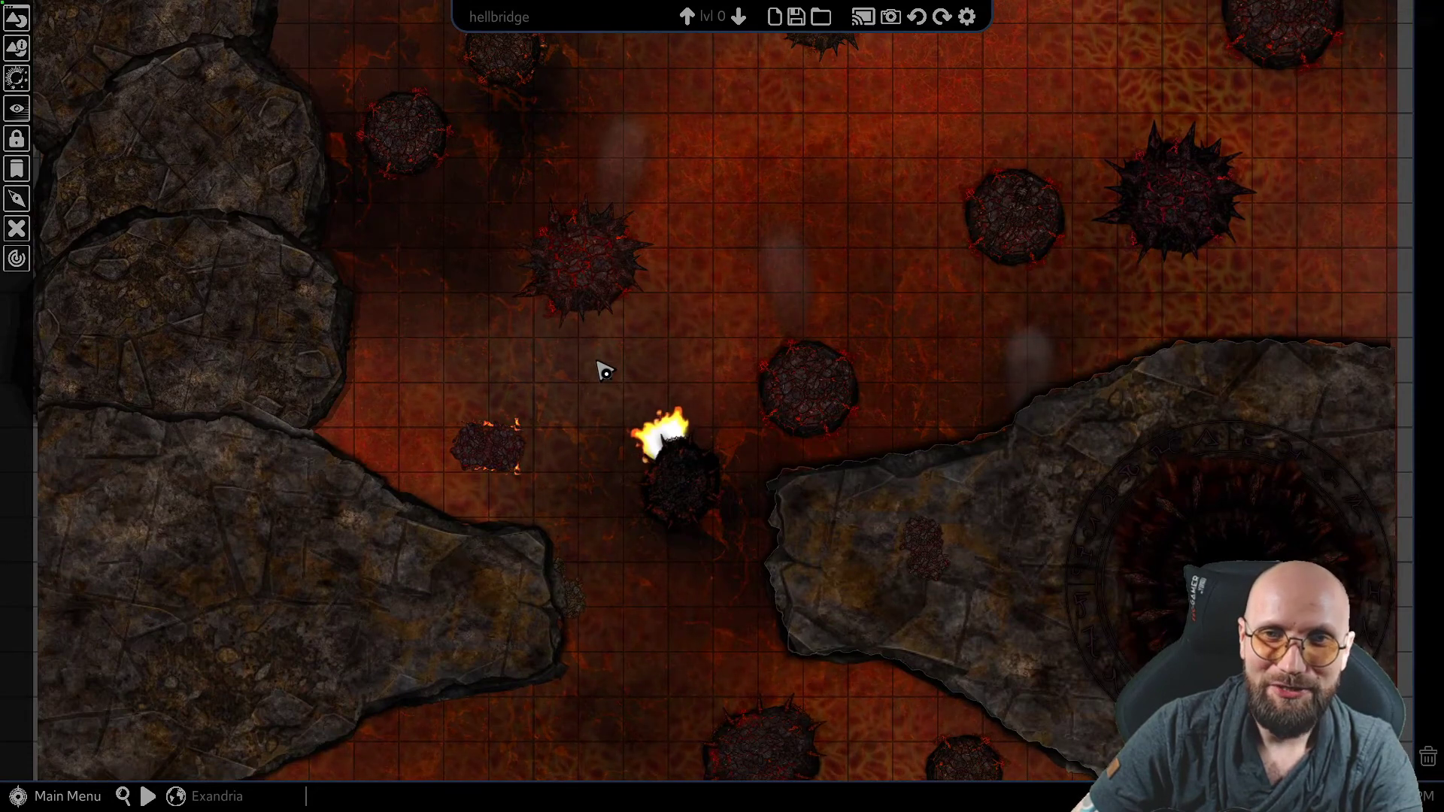
pyautogui.moveTo(598, 360); pyautogui.dragTo(632, 343, button='middle')
pyautogui.scroll(2, 632, 343)
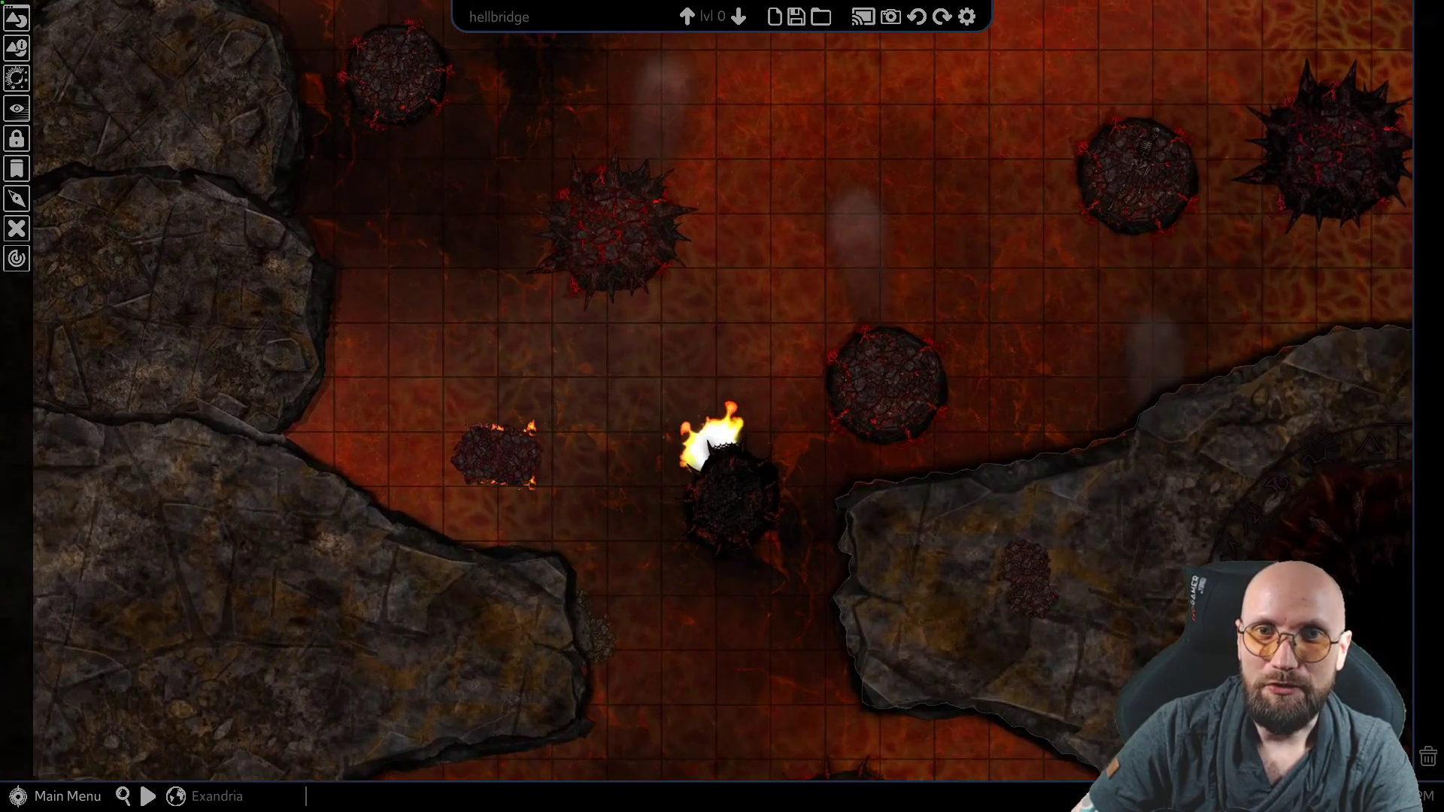